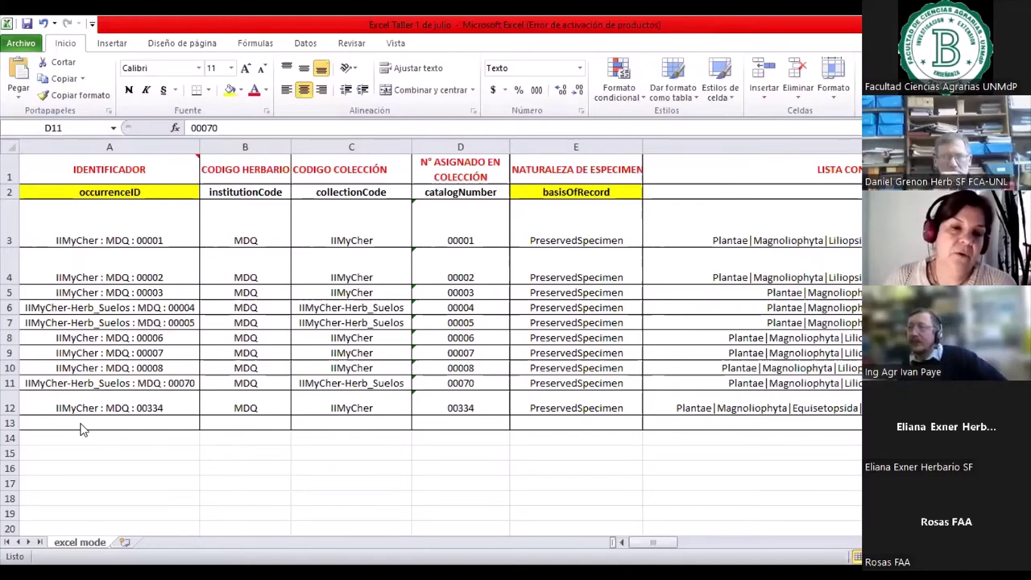
# Review the record identification columns in the header rows, from occurrenceID through institutionCode and catalogNumber to basisOfRecord
pyautogui.click(83, 425)
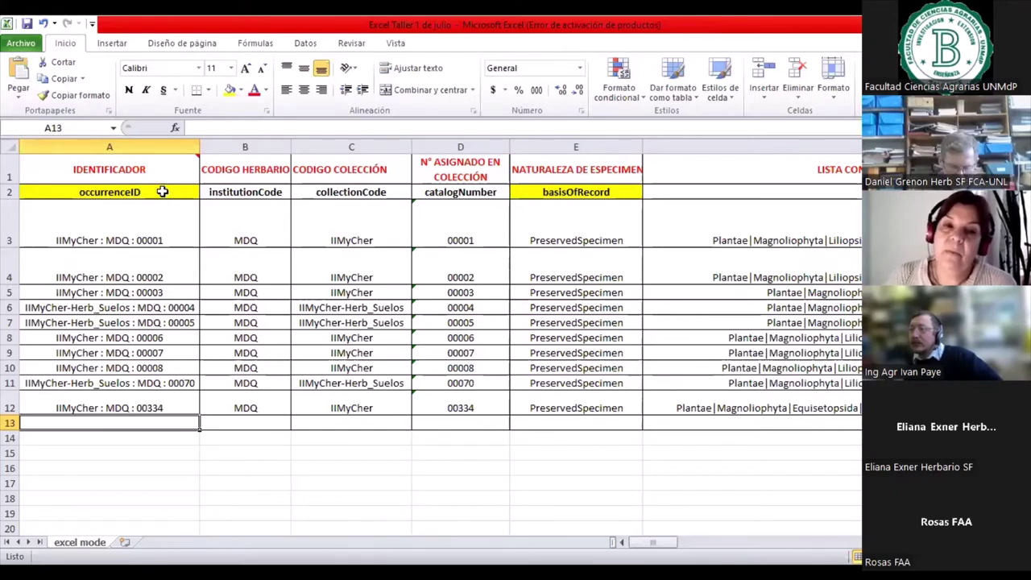
pyautogui.moveTo(98, 162)
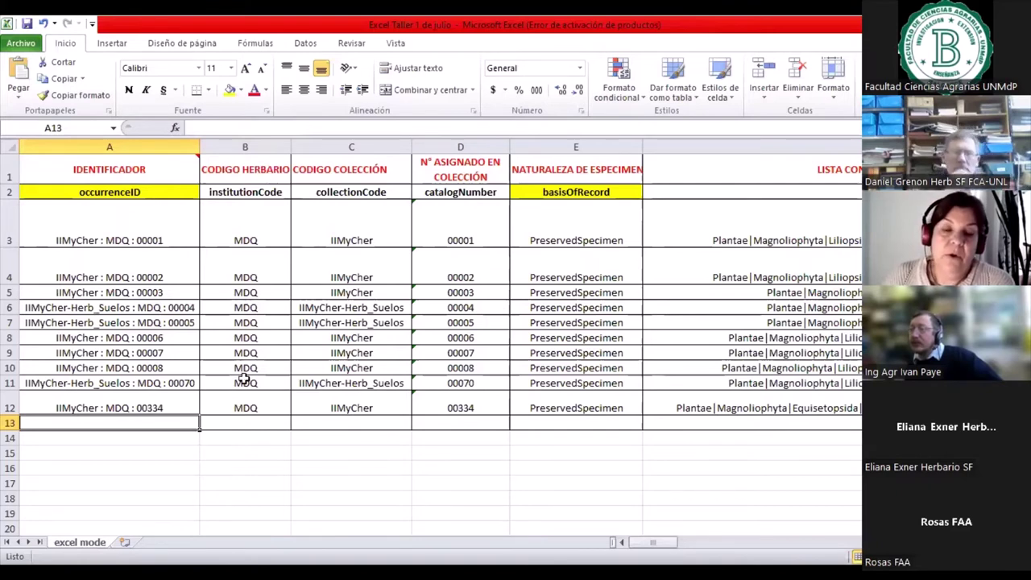
pyautogui.click(240, 192)
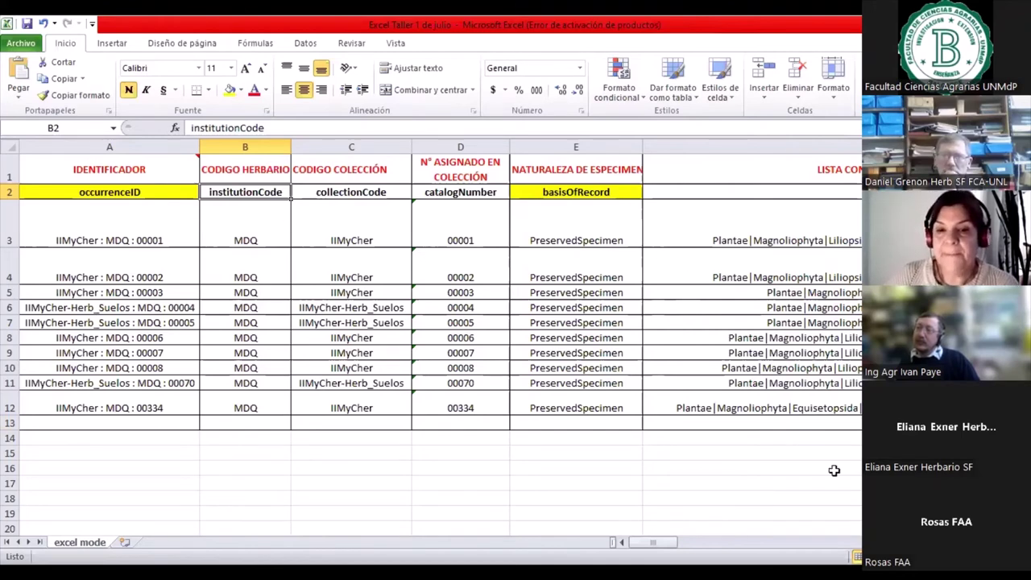
pyautogui.click(457, 166)
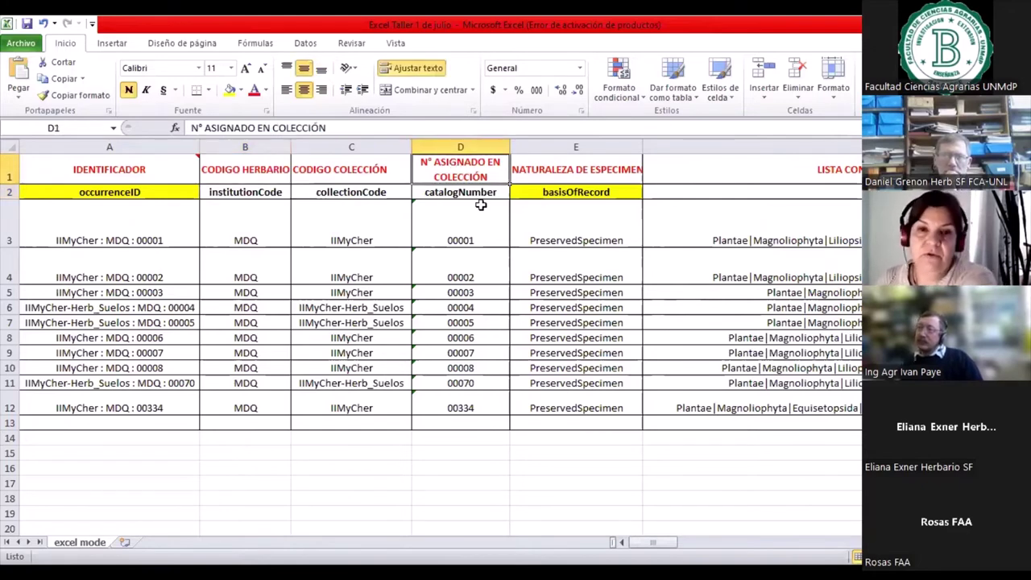
pyautogui.press('Right')
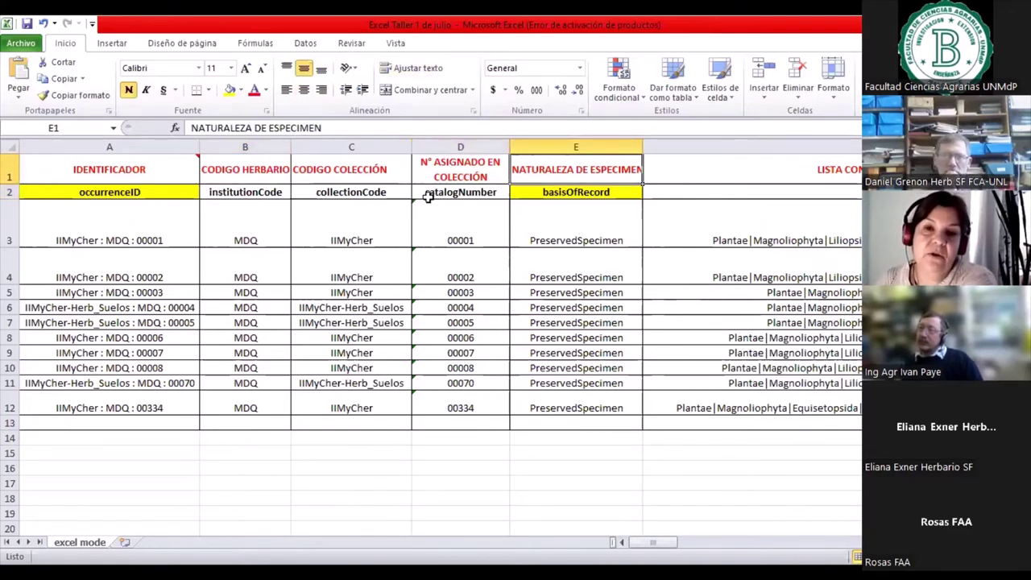
pyautogui.press('Right')
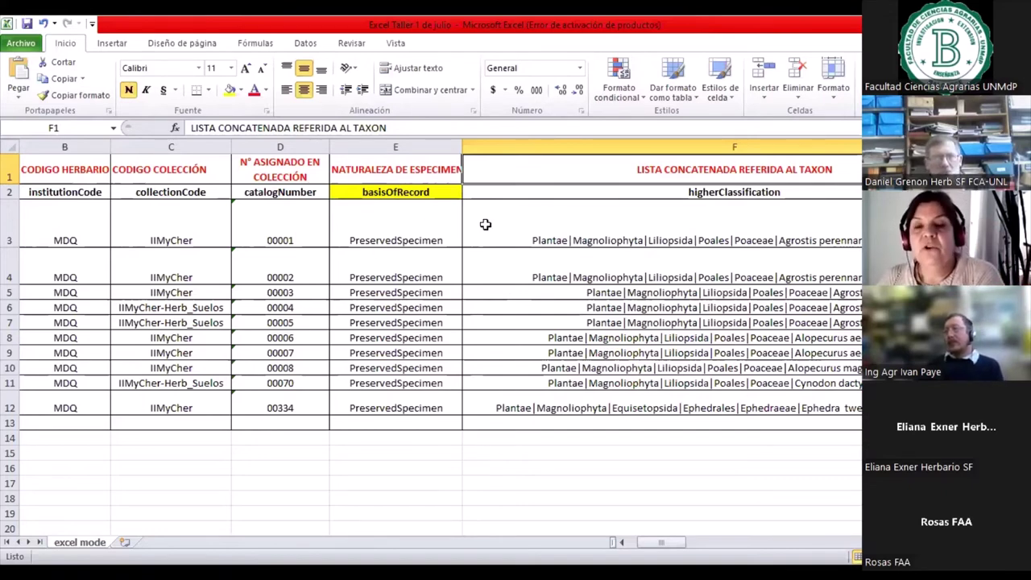
pyautogui.click(367, 169)
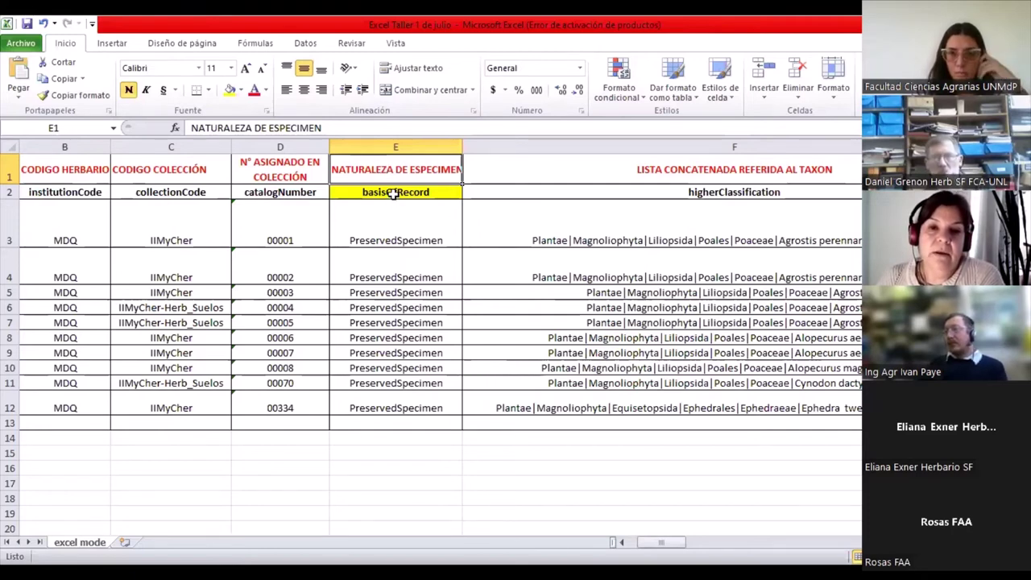
pyautogui.click(396, 192)
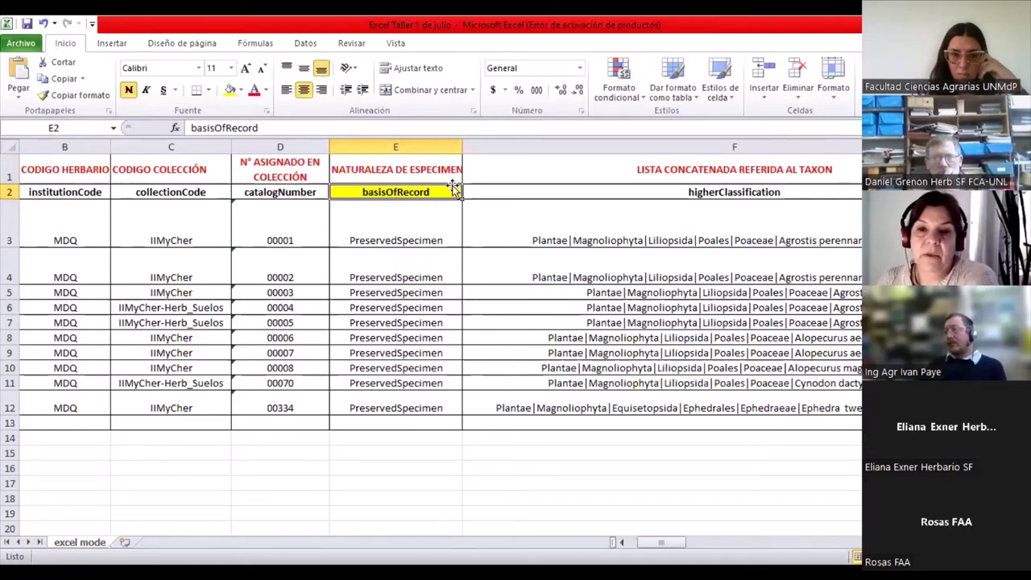
# Examine the concatenated taxon list in the higherClassification column against the separate taxonomic columns from REINO to FAMILIA
pyautogui.click(501, 173)
pyautogui.press('Right')
pyautogui.press('Right')
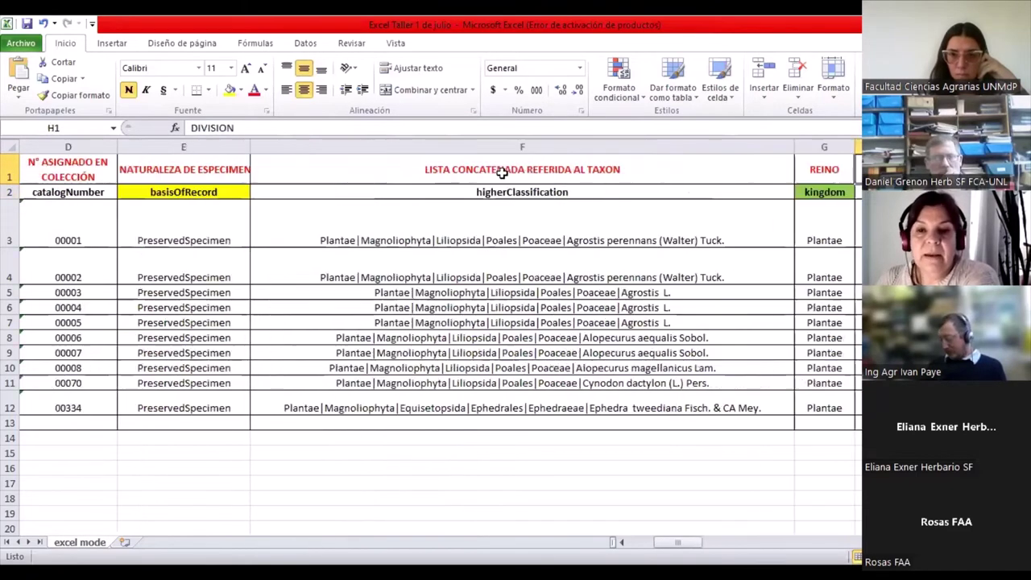
pyautogui.press('Right')
pyautogui.press('Right')
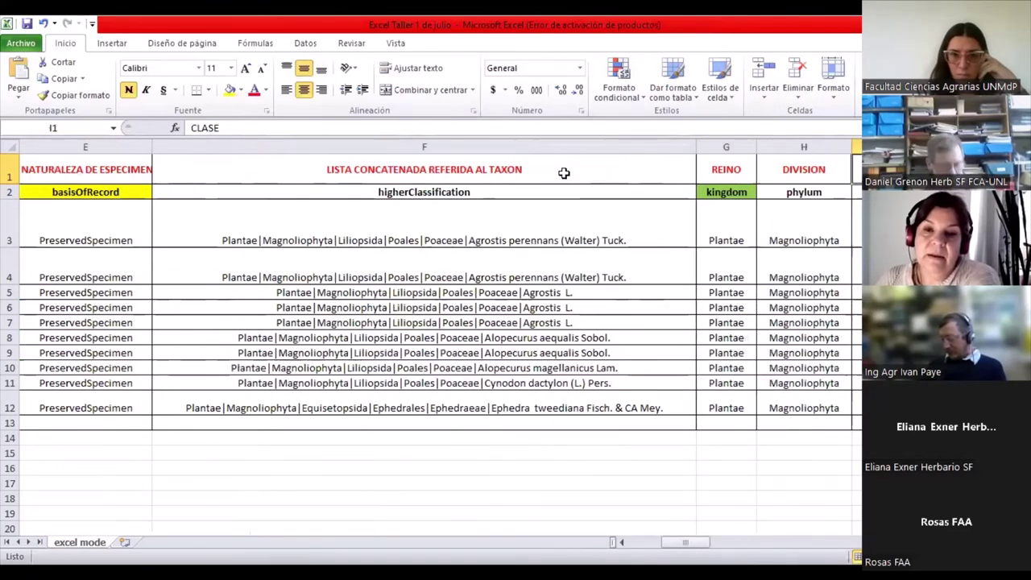
pyautogui.press('Right')
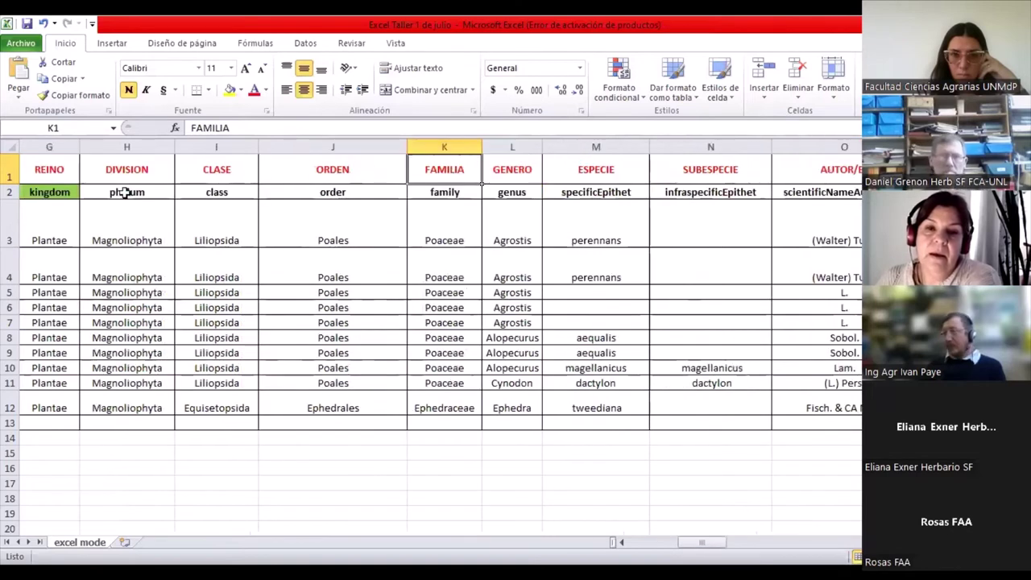
pyautogui.click(64, 171)
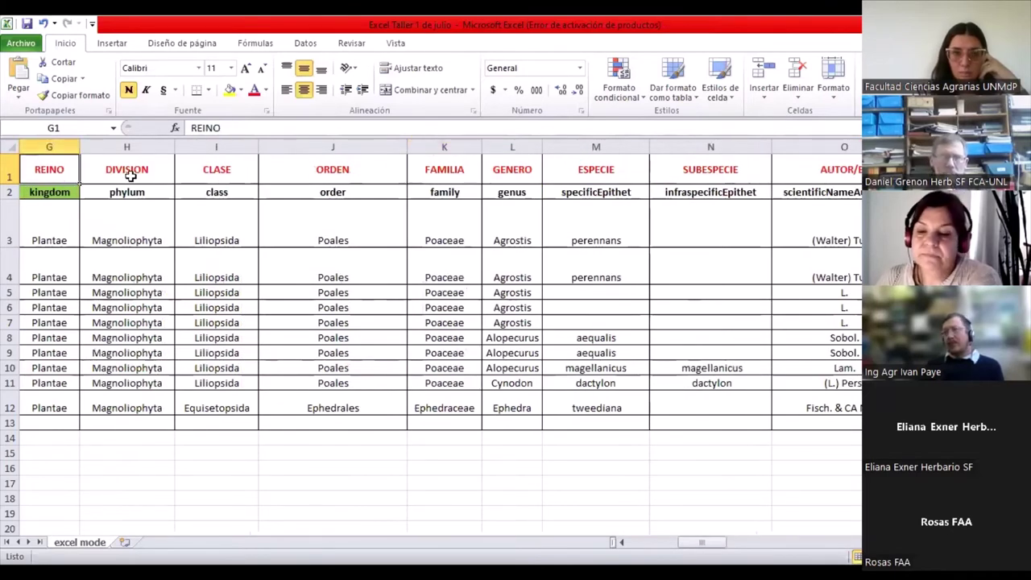
pyautogui.press('Left')
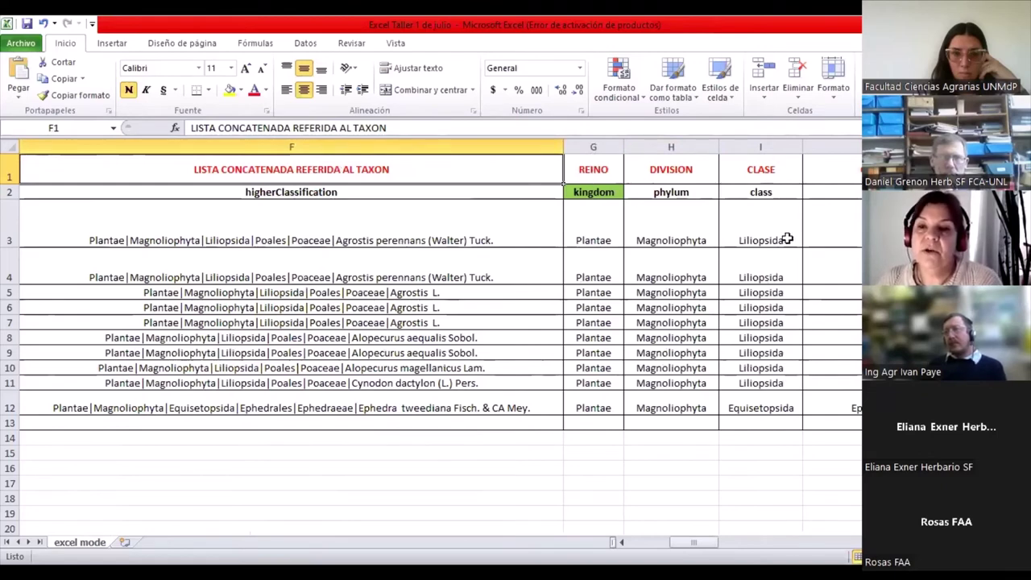
# Go through the taxonomic field names in row 2, from kingdom to scientificNameAuthorship and scientificName
pyautogui.click(589, 192)
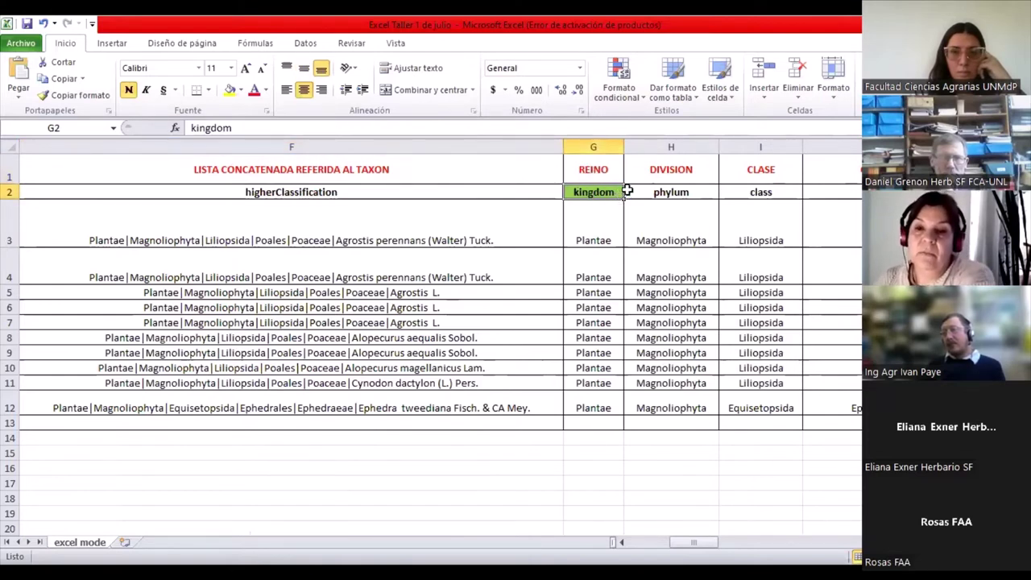
pyautogui.press('Right')
pyautogui.press('Right')
pyautogui.press('Right')
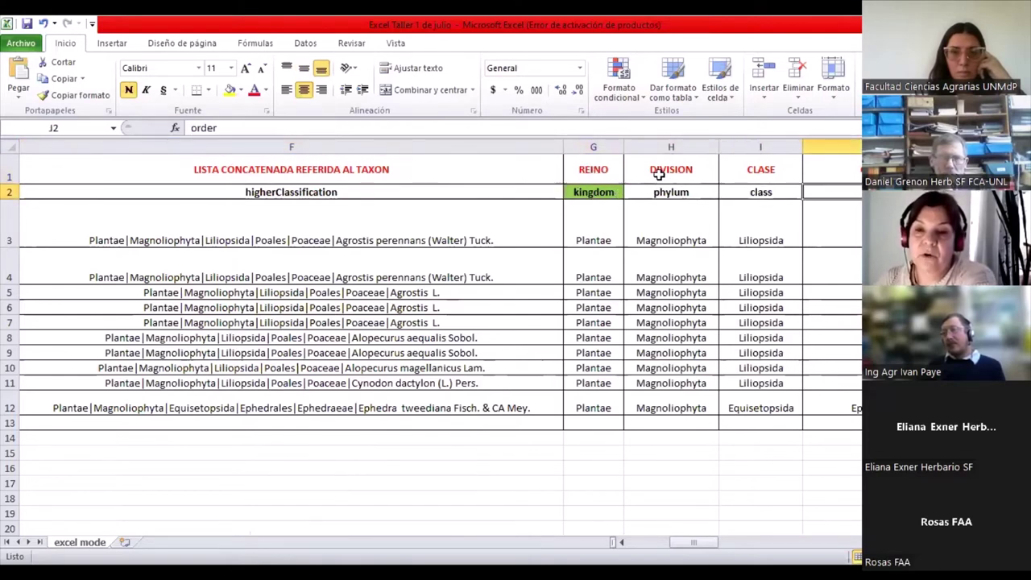
pyautogui.press('Right')
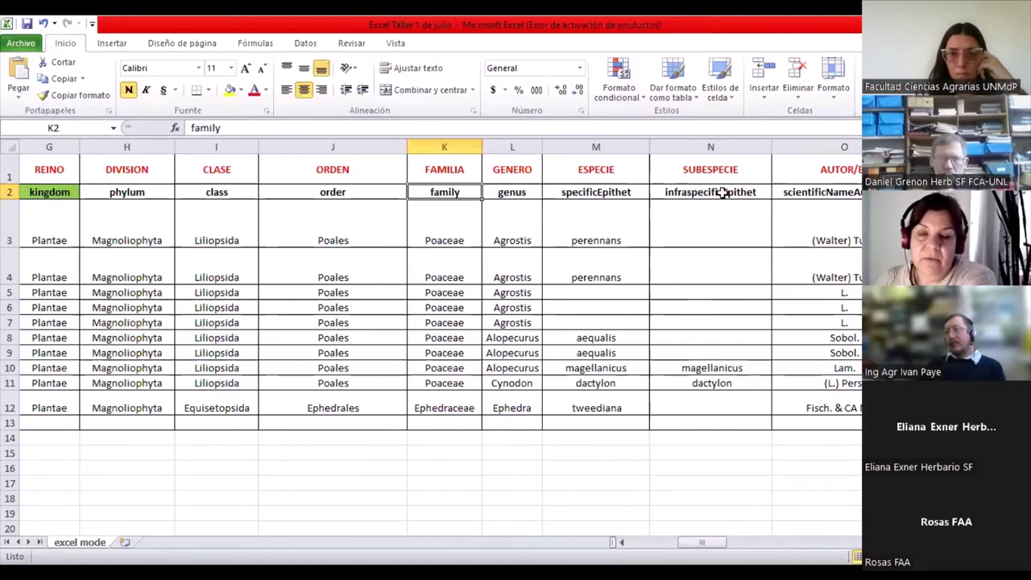
pyautogui.click(786, 193)
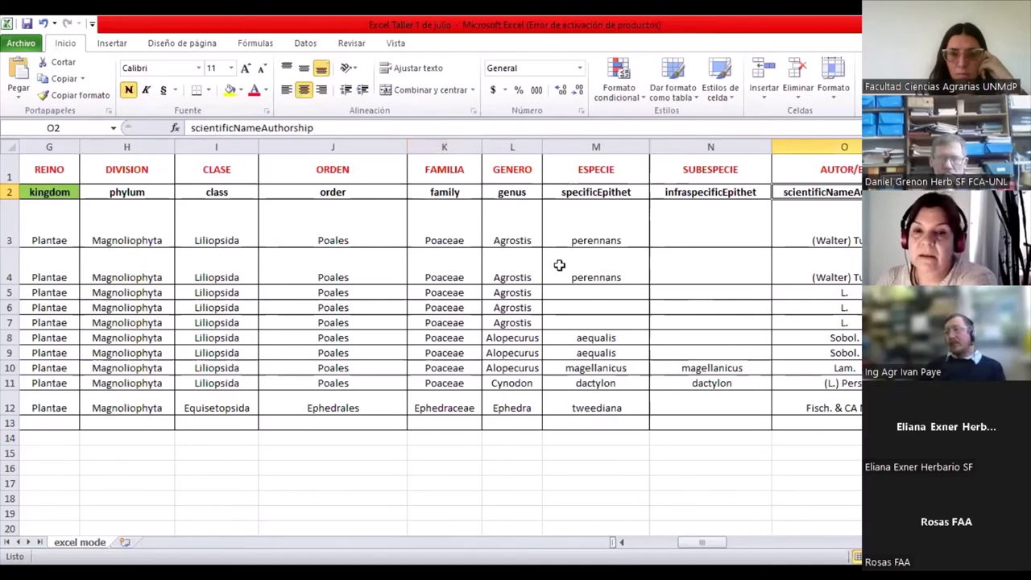
pyautogui.press('Right')
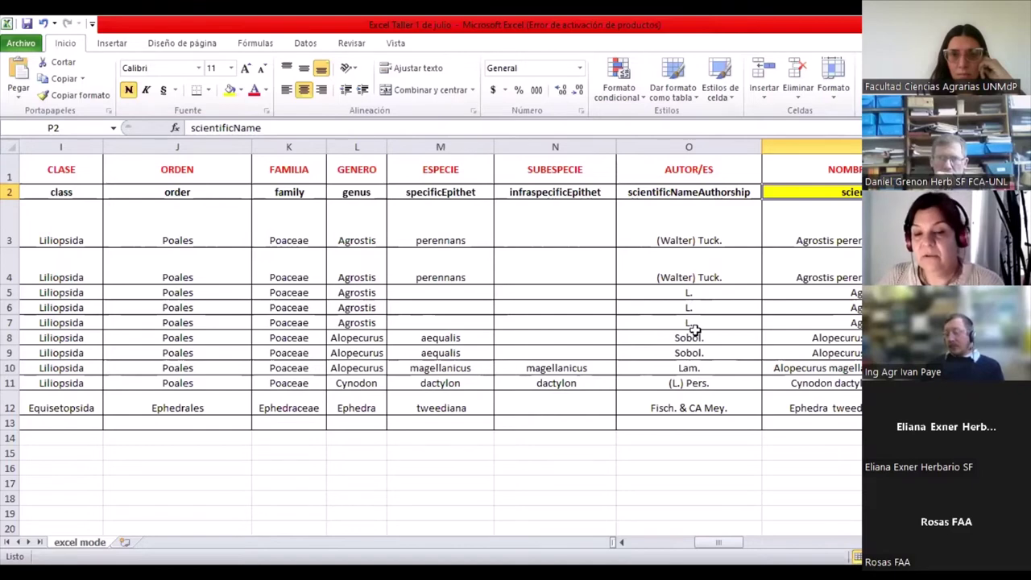
# Compare the authorship, scientificName and taxonRank entries for the species, genus, subspecies and variety records, continuing across row 10 to the collectors column
pyautogui.click(686, 240)
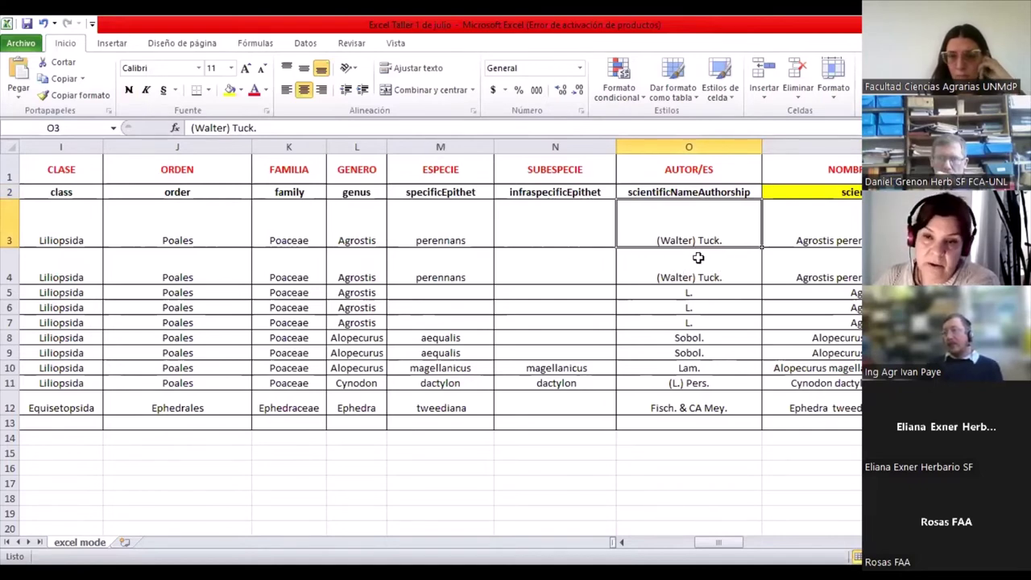
pyautogui.press('Right')
pyautogui.press('Right')
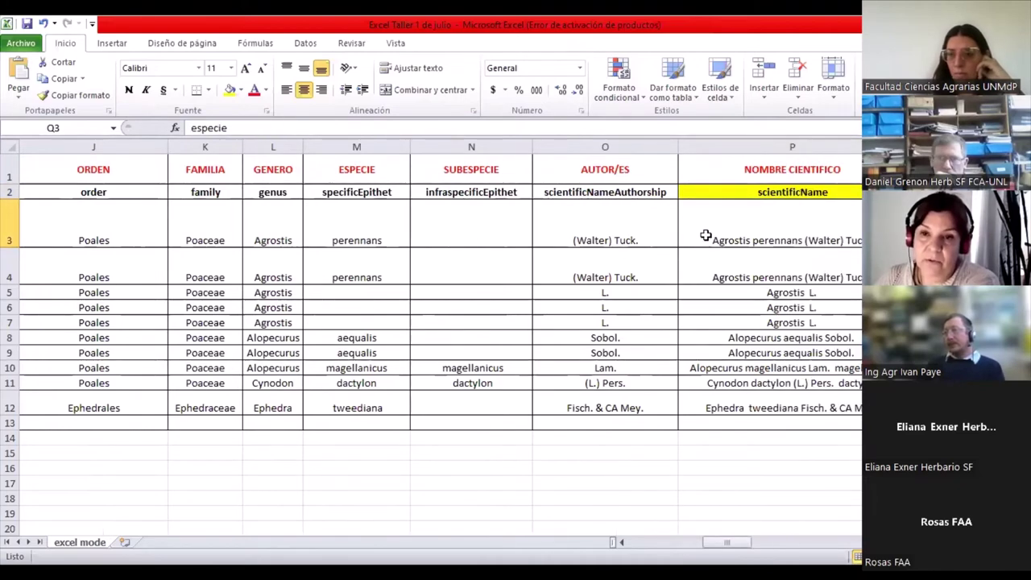
pyautogui.press('Right')
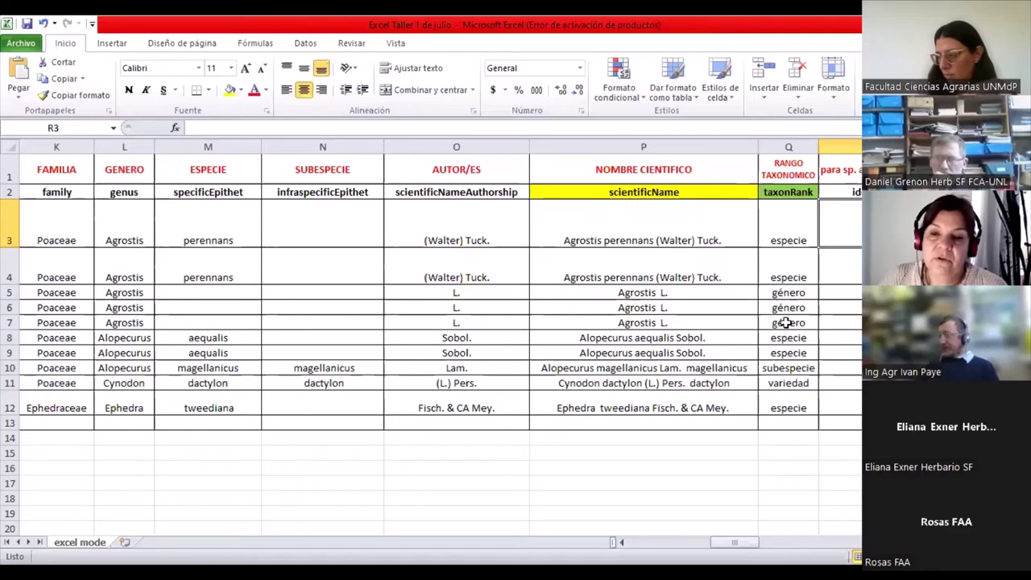
pyautogui.click(588, 368)
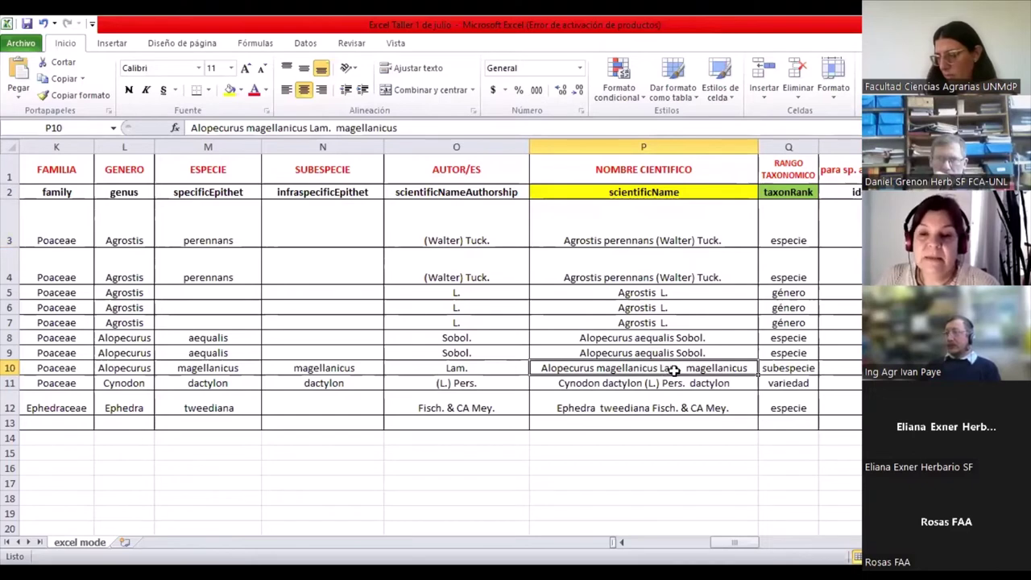
pyautogui.click(793, 368)
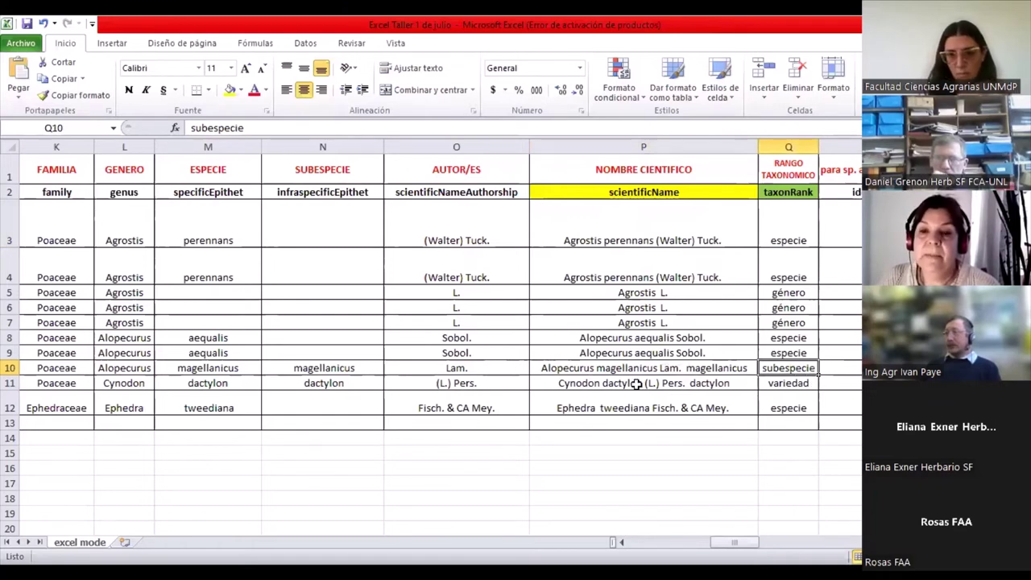
pyautogui.click(785, 385)
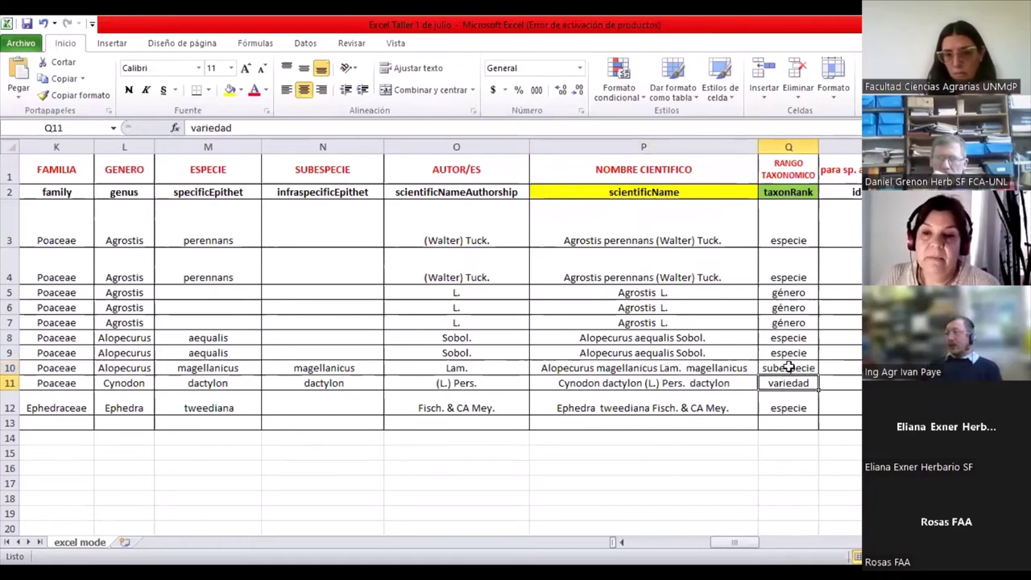
pyautogui.click(792, 293)
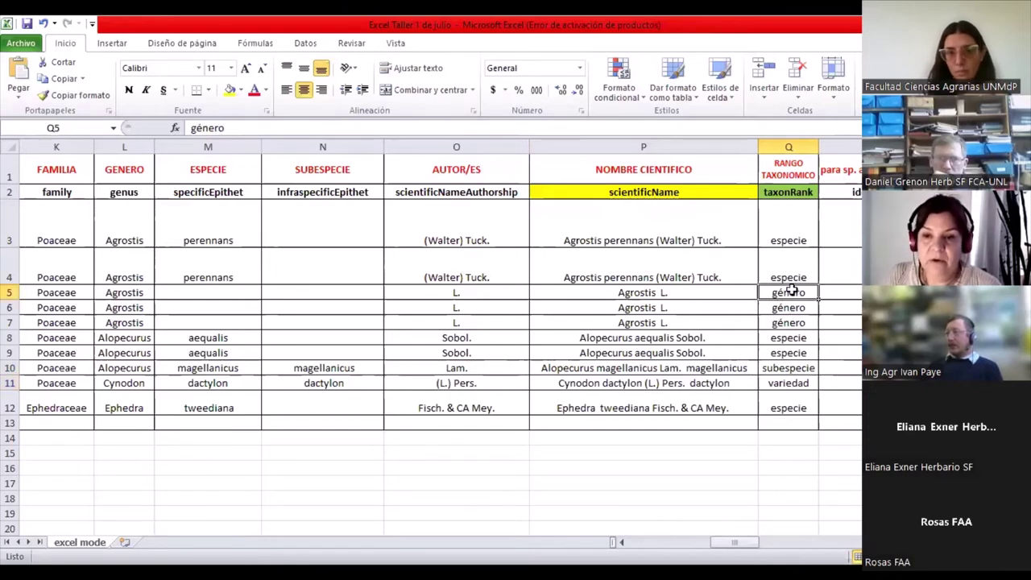
pyautogui.click(800, 369)
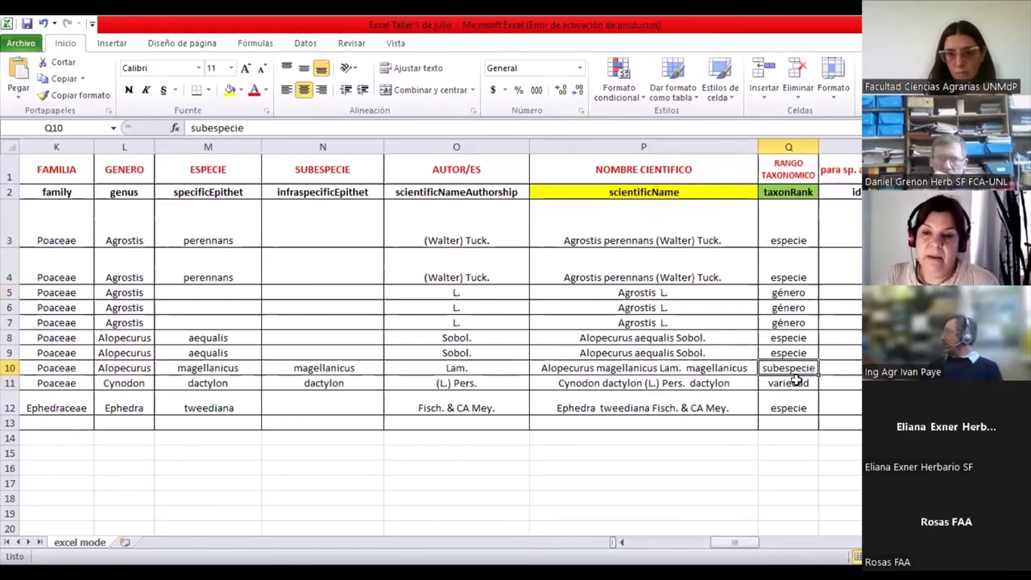
pyautogui.press('Right')
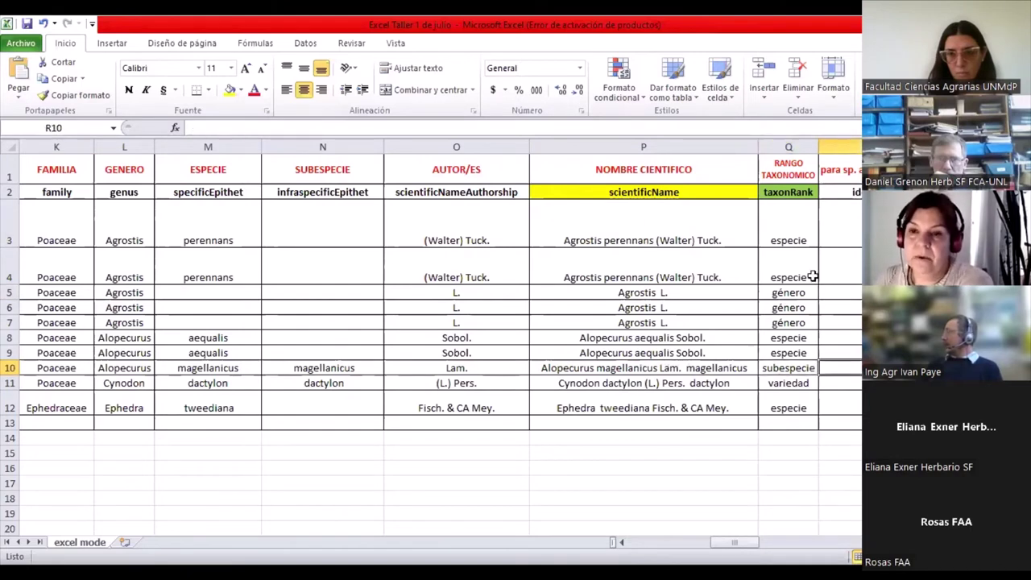
pyautogui.press('Right')
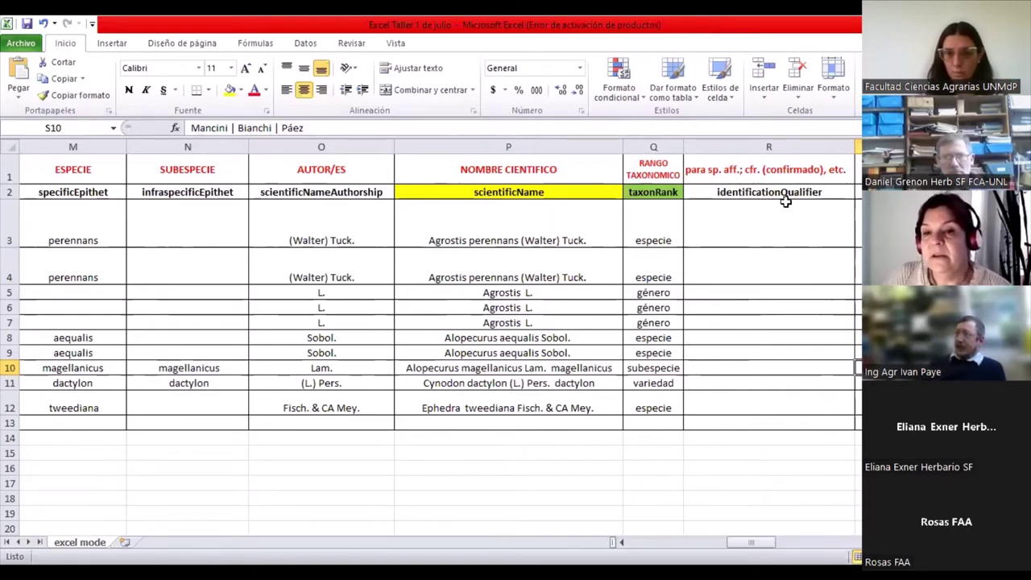
# Review the identificationQualifier, taxonRank and scientificName columns, continuing along the row 2 headers through recordedBy to identifiedBy
pyautogui.click(733, 275)
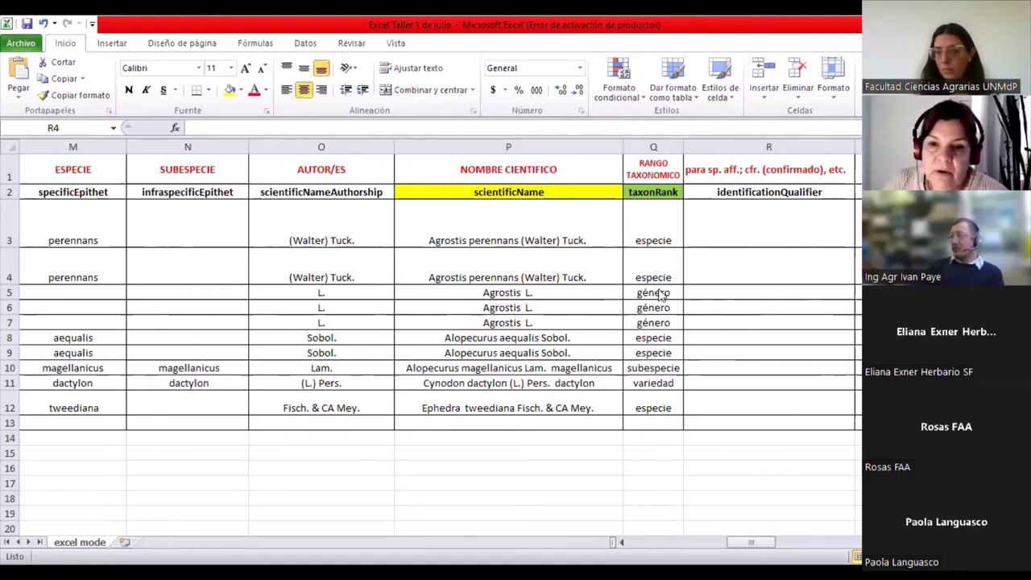
pyautogui.click(658, 240)
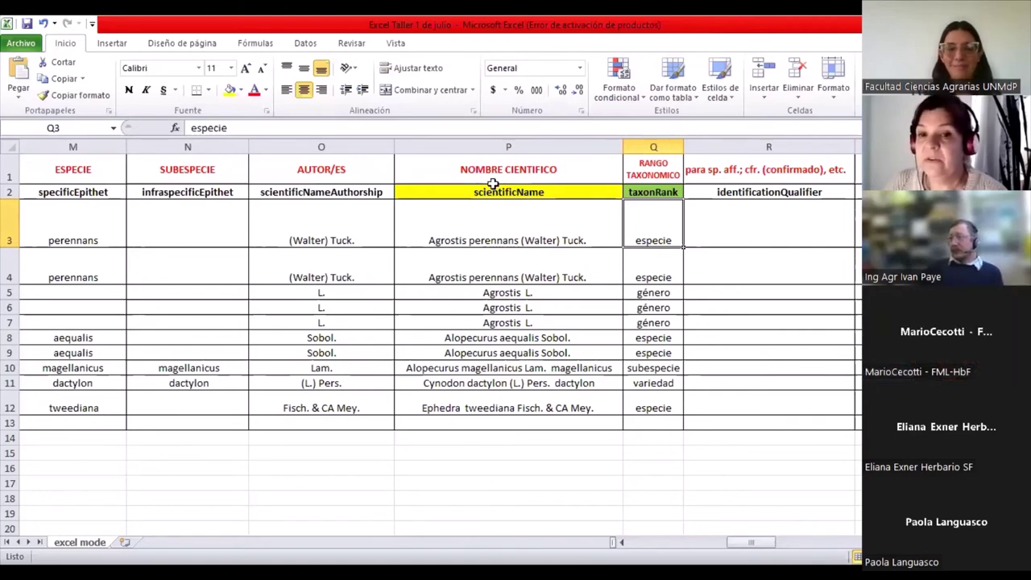
pyautogui.click(494, 187)
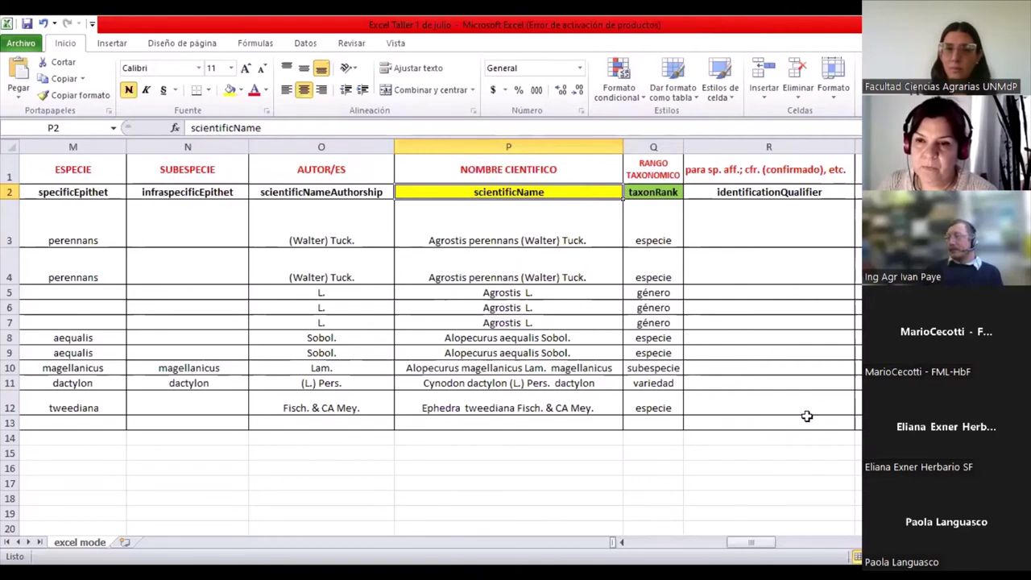
pyautogui.click(11, 170)
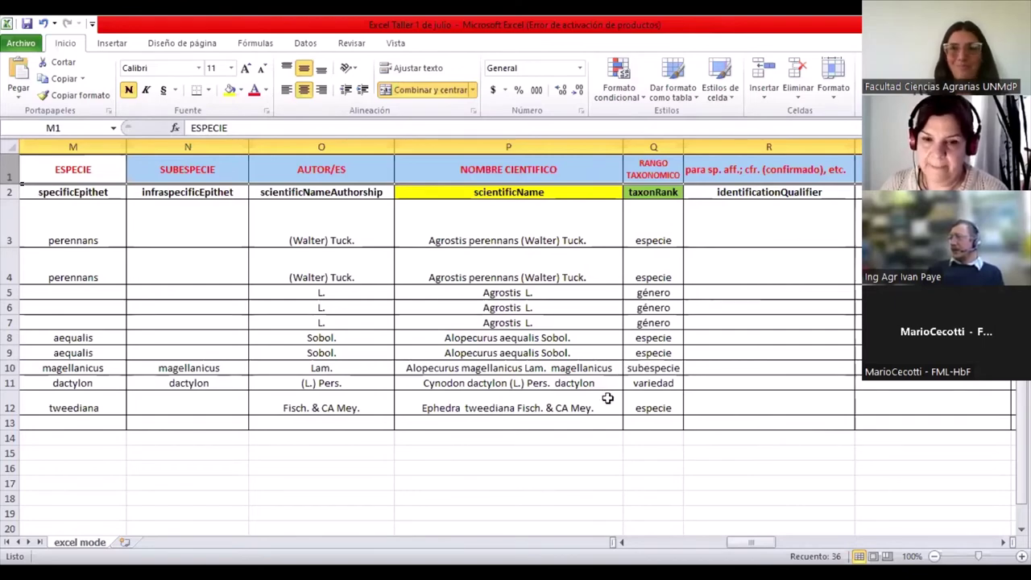
pyautogui.click(738, 193)
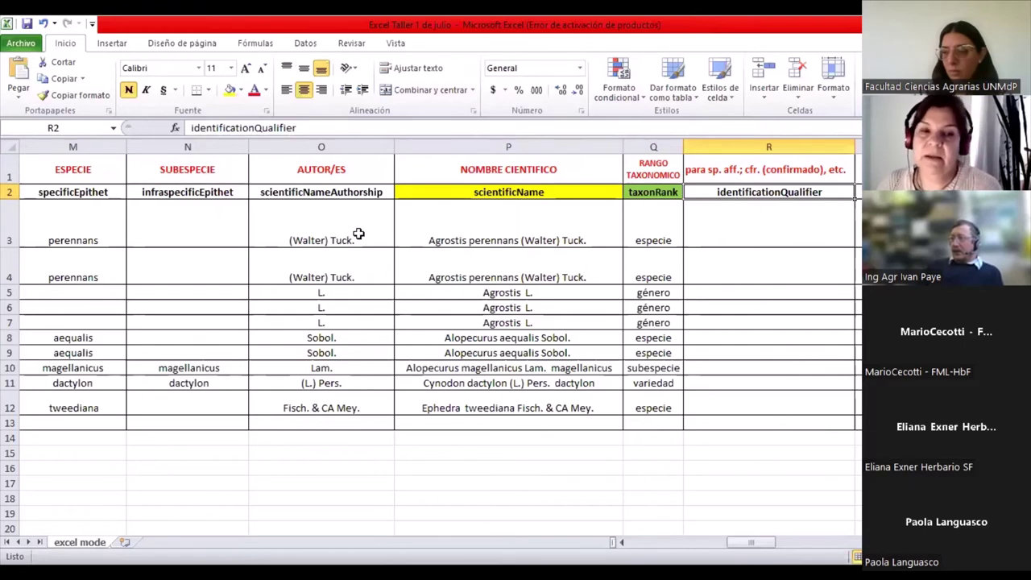
pyautogui.click(491, 192)
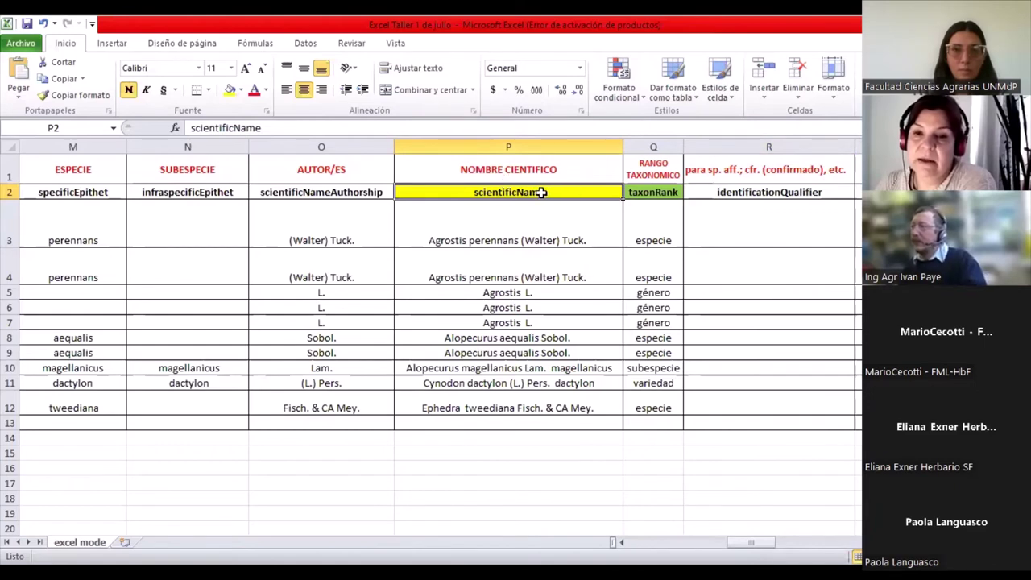
pyautogui.press('Right')
pyautogui.press('Right')
pyautogui.press('Right')
pyautogui.press('Right')
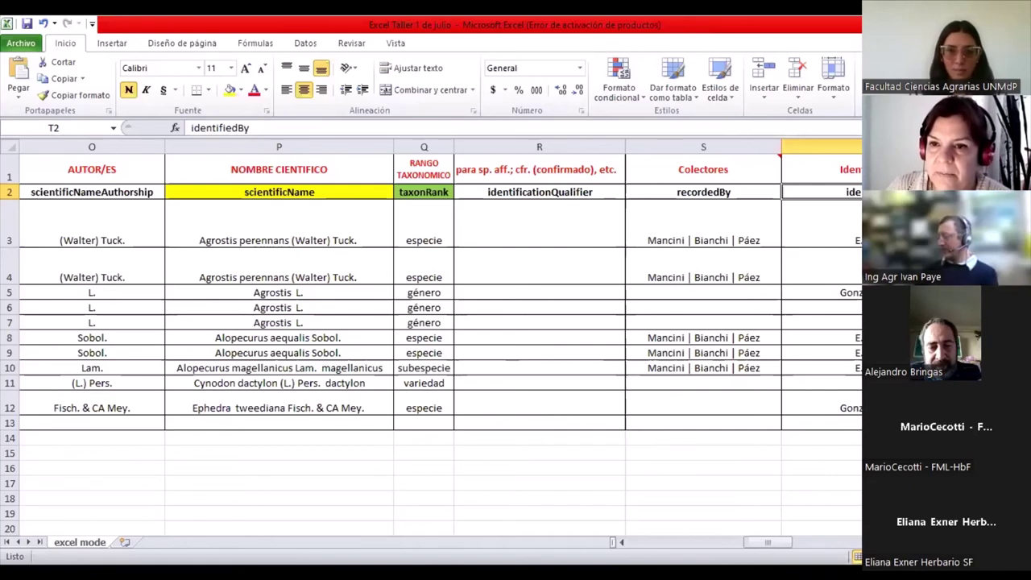
# Examine the Colectores and Identificadores headers in row 1 and compare the recordedBy and identifiedBy entries in row 3
pyautogui.click(509, 168)
pyautogui.click(694, 164)
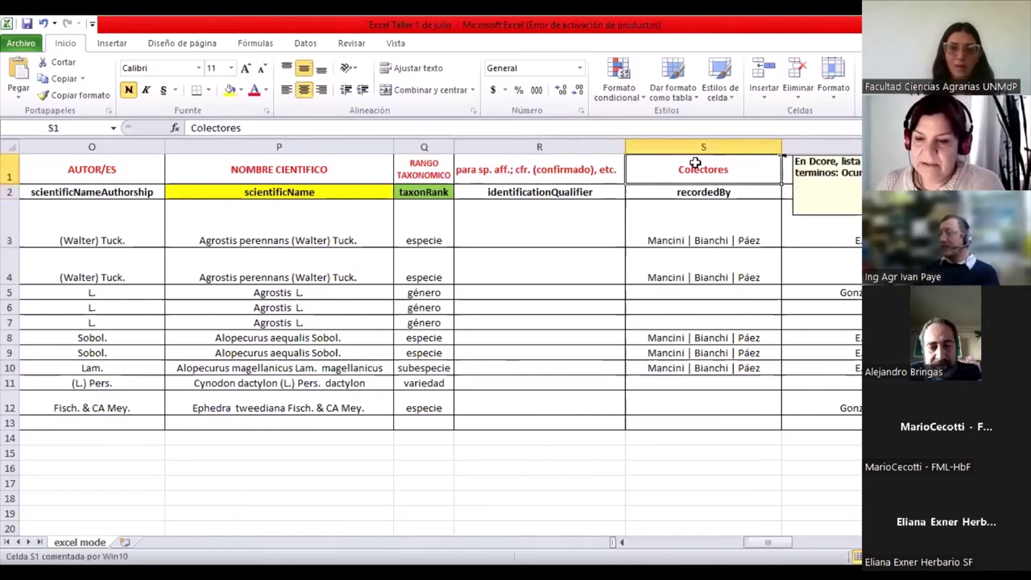
pyautogui.click(815, 178)
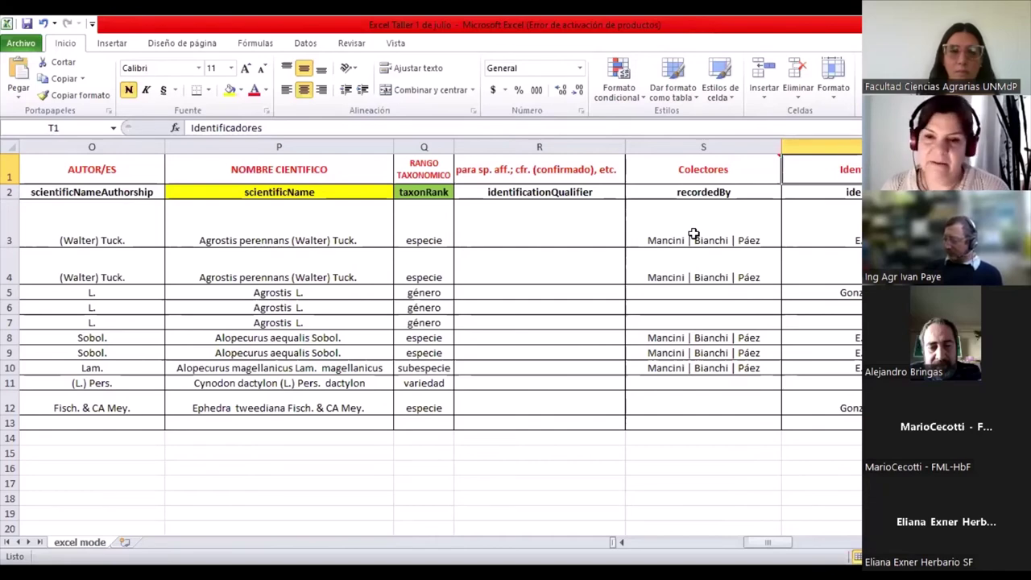
pyautogui.click(695, 233)
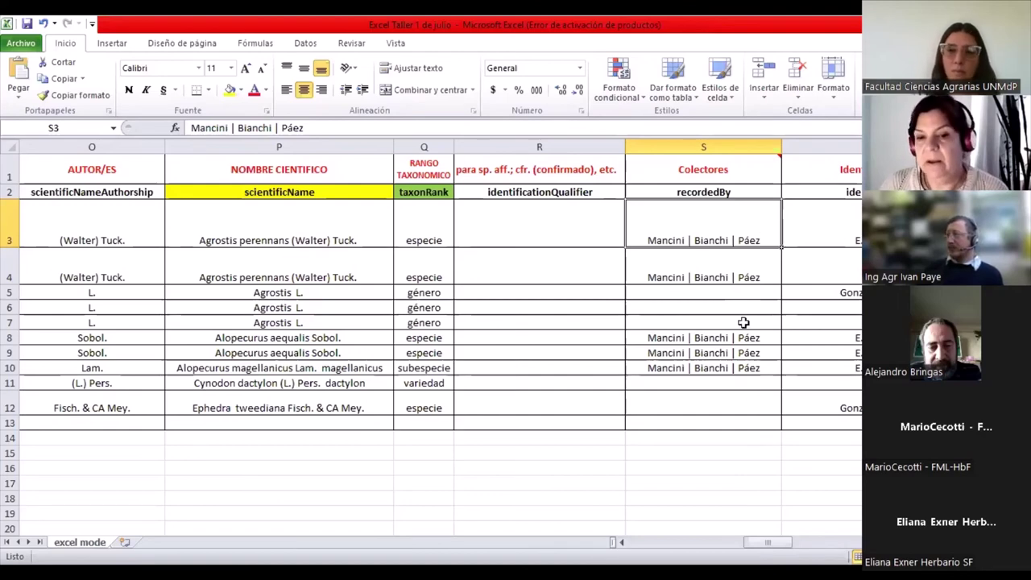
pyautogui.click(853, 233)
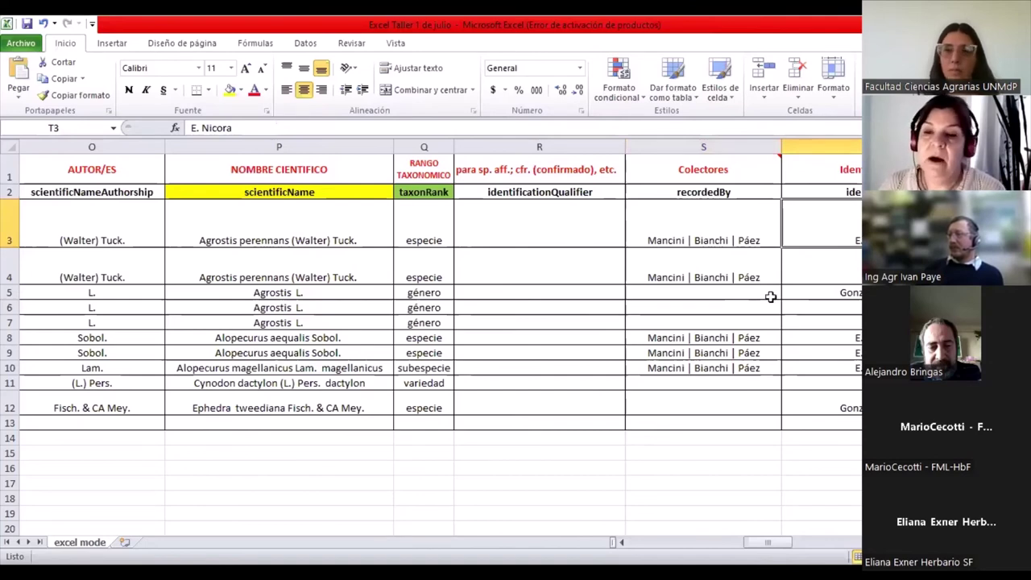
# Compare the filled and empty identifiedBy cells from row 4 to row 9 with the recordedBy column, returning to the row 3 identifier
pyautogui.press('Down')
pyautogui.press('Down')
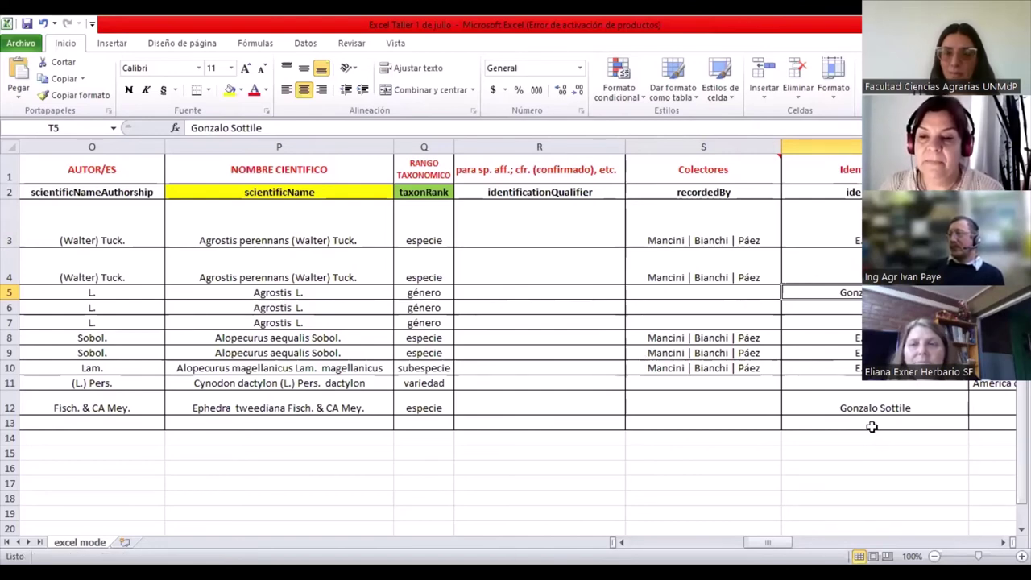
pyautogui.click(890, 353)
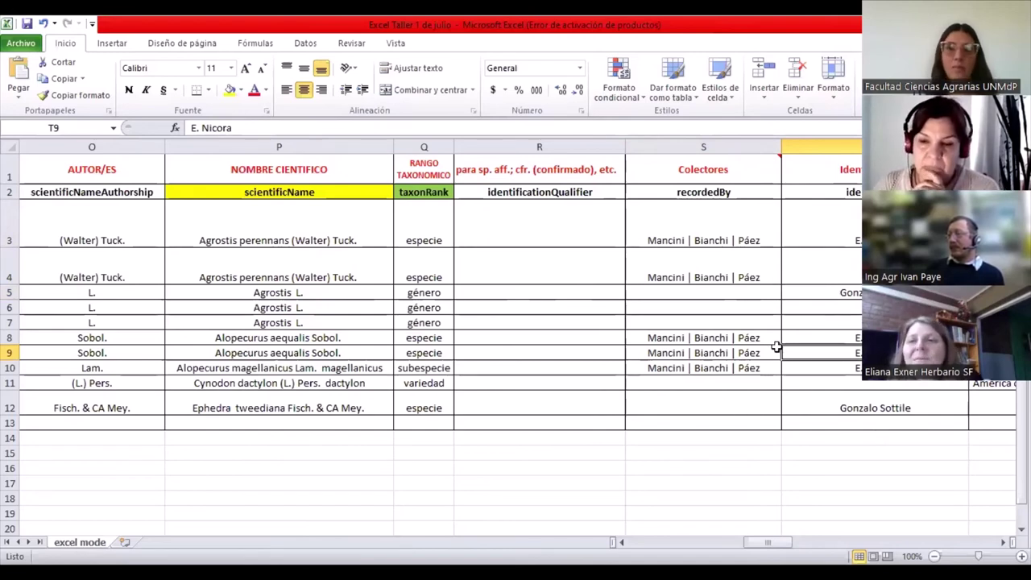
pyautogui.click(886, 307)
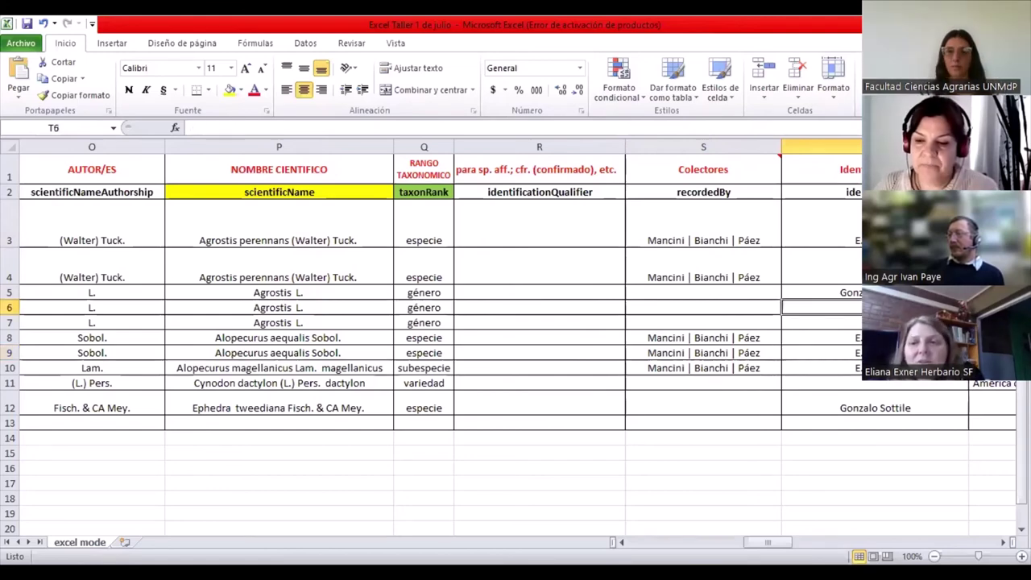
pyautogui.press('Right')
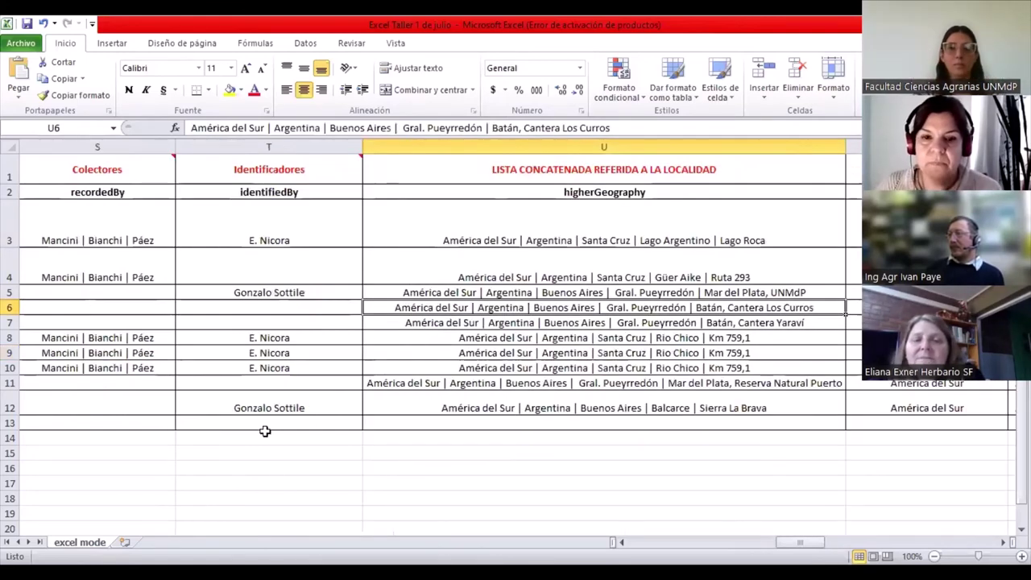
pyautogui.click(129, 288)
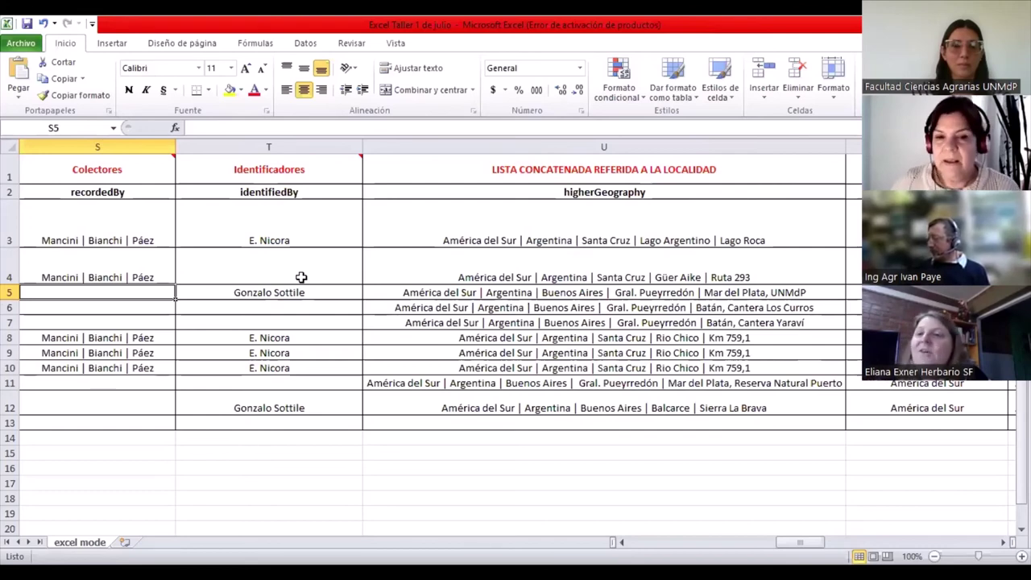
pyautogui.click(237, 243)
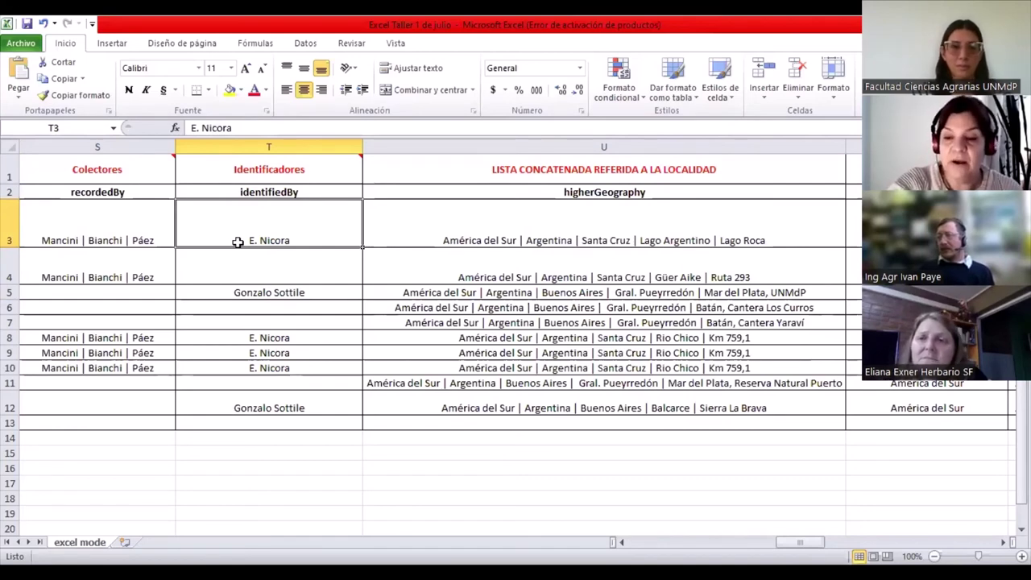
# Trace the row 3 record back from recordedBy through the taxonomic columns to its occurrenceID in column A
pyautogui.press('Left')
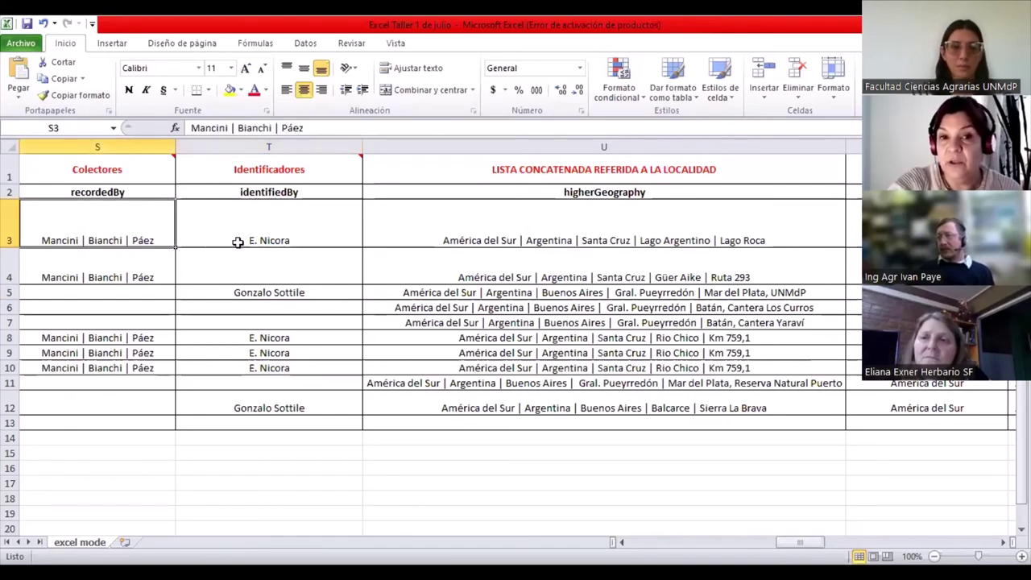
pyautogui.press('Left')
pyautogui.press('Left')
pyautogui.press('Left')
pyautogui.press('Left')
pyautogui.press('Left')
pyautogui.press('Left')
pyautogui.press('Left')
pyautogui.press('Left')
pyautogui.press('Left')
pyautogui.press('Left')
pyautogui.press('Left')
pyautogui.press('Left')
pyautogui.press('Left')
pyautogui.press('Left')
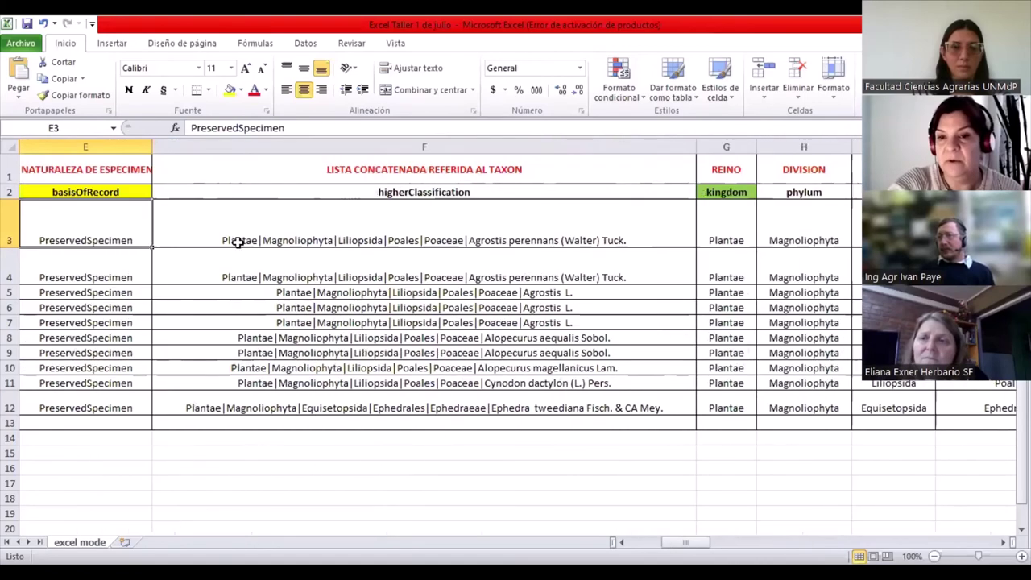
pyautogui.press('Left')
pyautogui.press('Left')
pyautogui.press('Left')
pyautogui.press('Left')
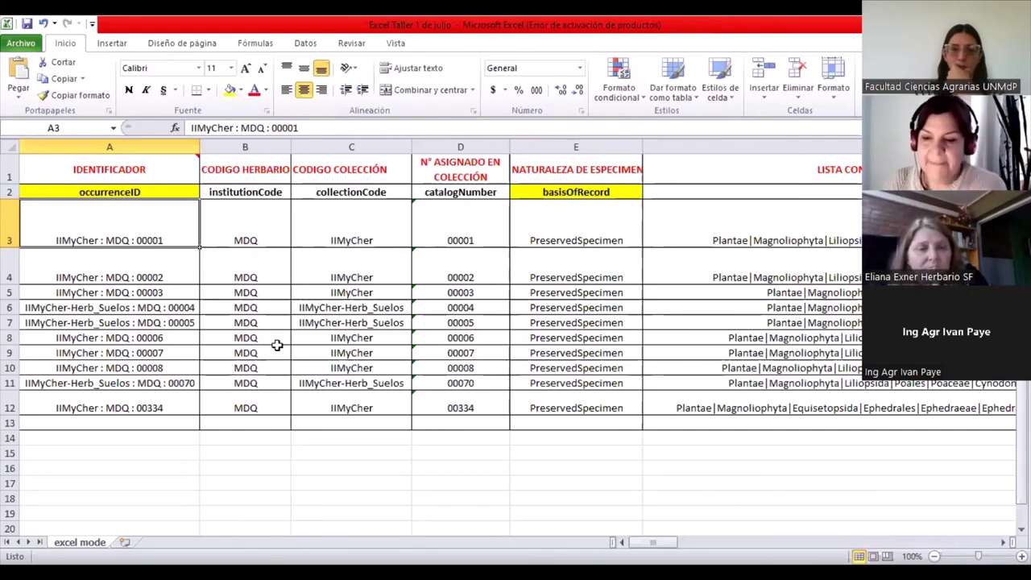
# Go through the row 3 record from institutionCode across the taxonomic and collector columns to higherGeography
pyautogui.press('Right')
pyautogui.press('Right')
pyautogui.press('Right')
pyautogui.press('Right')
pyautogui.press('Right')
pyautogui.press('Right')
pyautogui.press('Right')
pyautogui.press('Right')
pyautogui.press('Right')
pyautogui.press('Right')
pyautogui.press('Right')
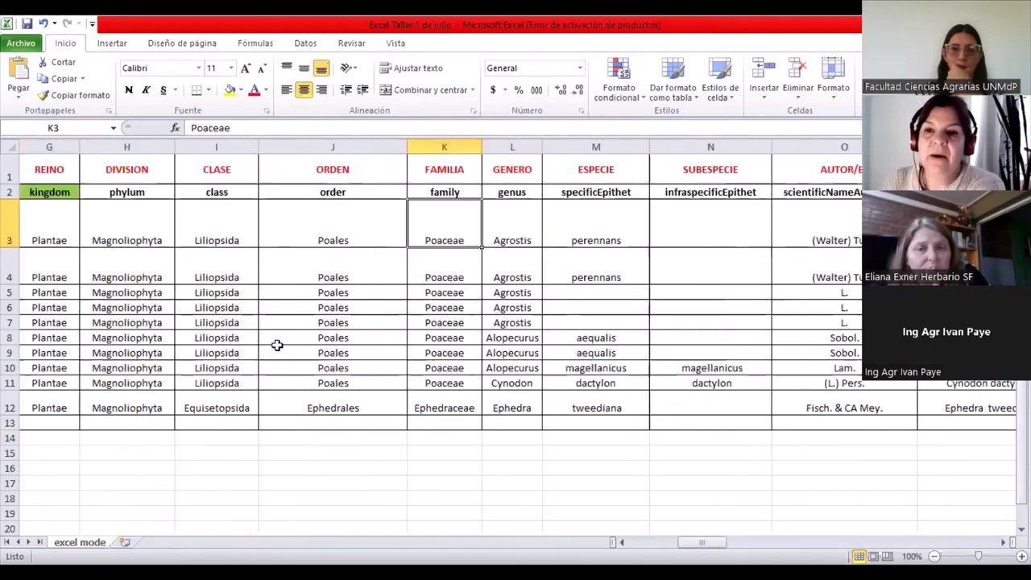
pyautogui.press('Right')
pyautogui.press('Right')
pyautogui.press('Right')
pyautogui.press('Right')
pyautogui.press('Right')
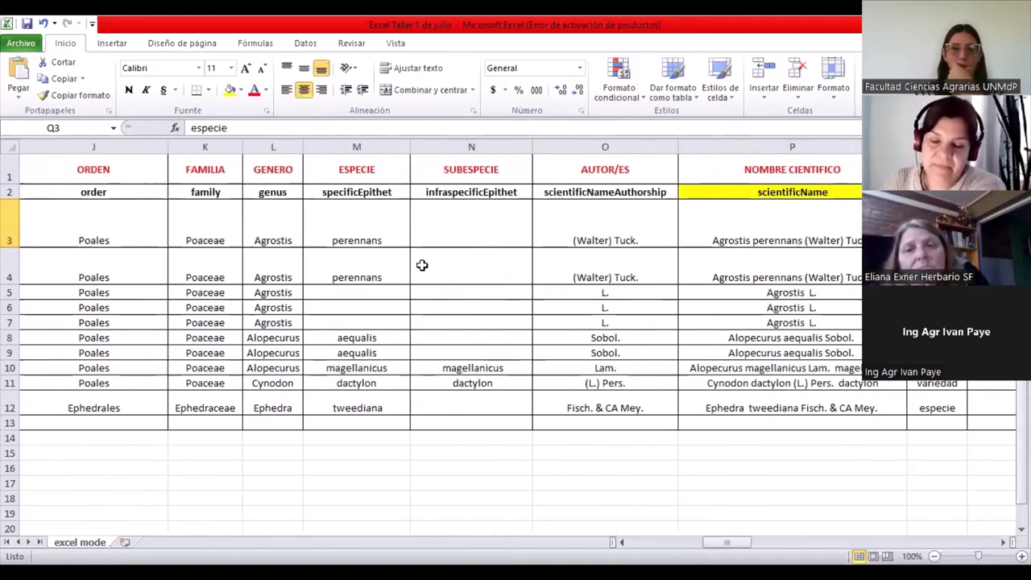
pyautogui.press('Right')
pyautogui.press('Right')
pyautogui.press('Right')
pyautogui.press('Right')
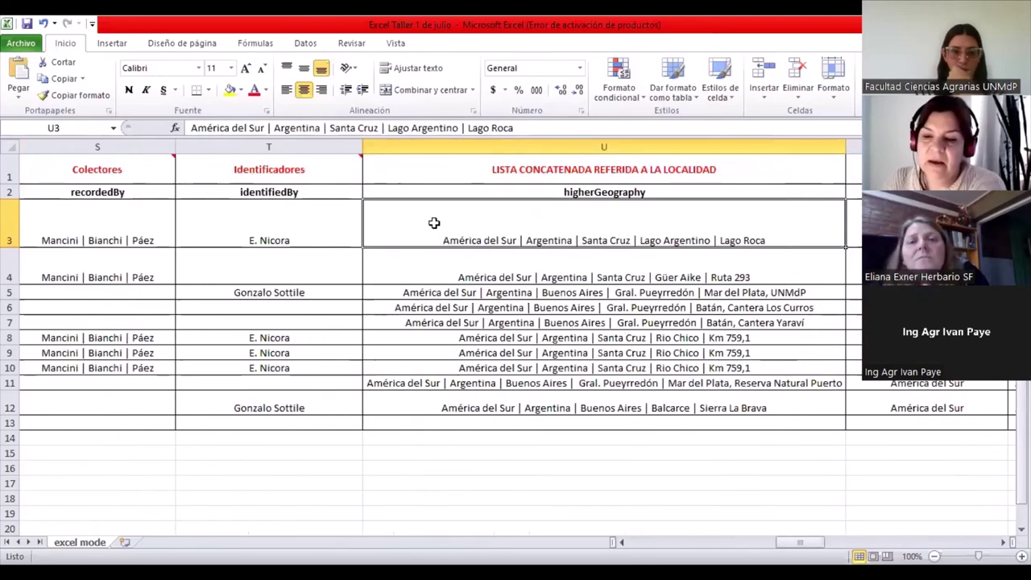
# Return to the collector and identifier columns and read the comment attached to the Identificadores header
pyautogui.press('Left')
pyautogui.press('Left')
pyautogui.press('Left')
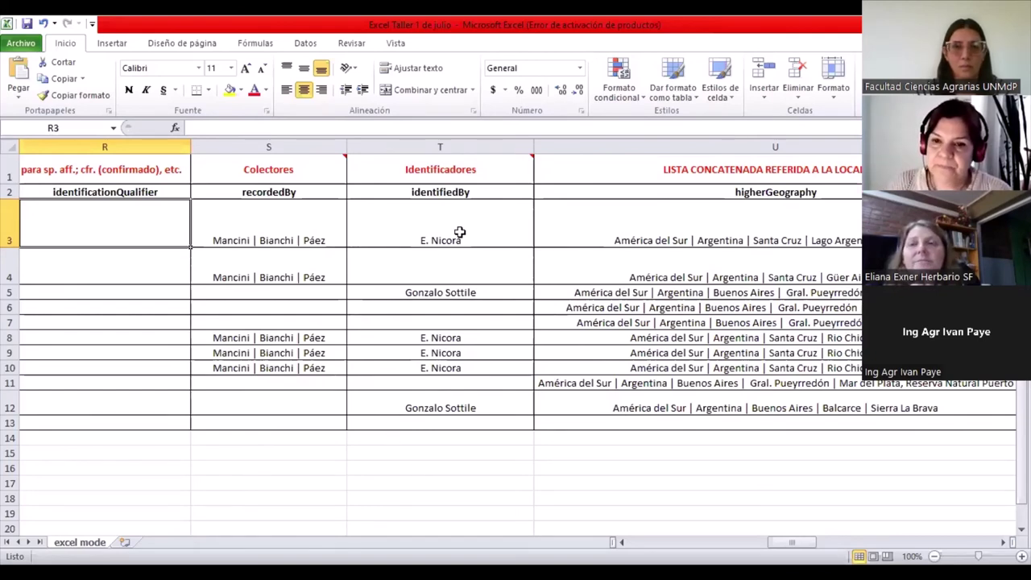
pyautogui.click(496, 177)
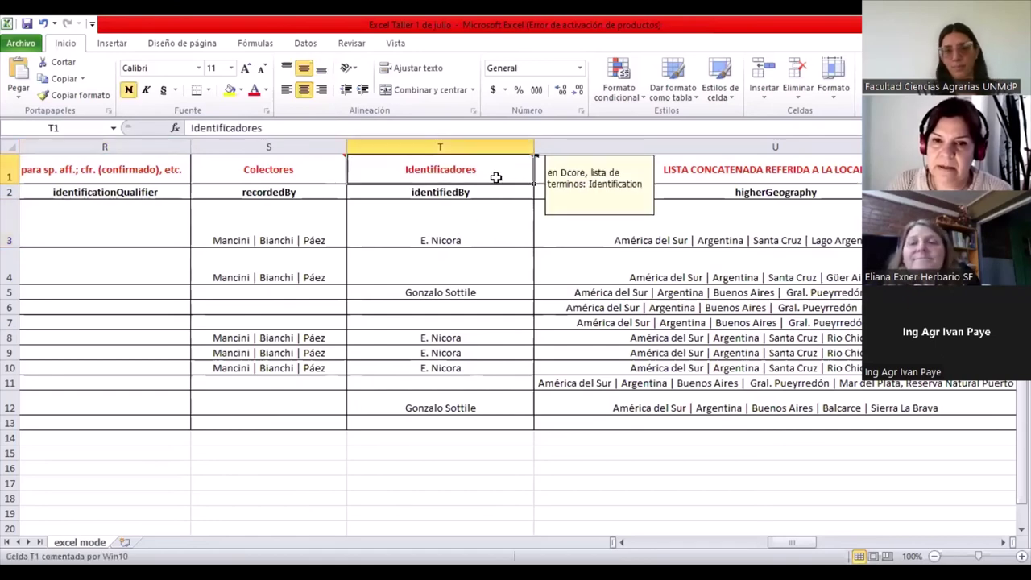
# Review the locality headers in row 1, from the concatenated locality list and CONTINENTE through to PARTIDO/DEPARTAMENTO
pyautogui.press('Right')
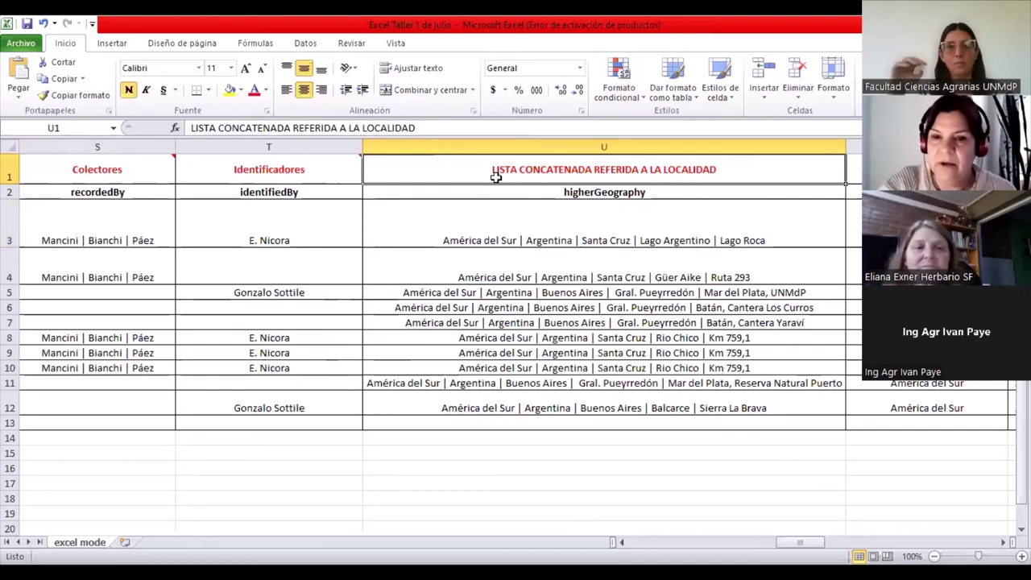
pyautogui.press('Right')
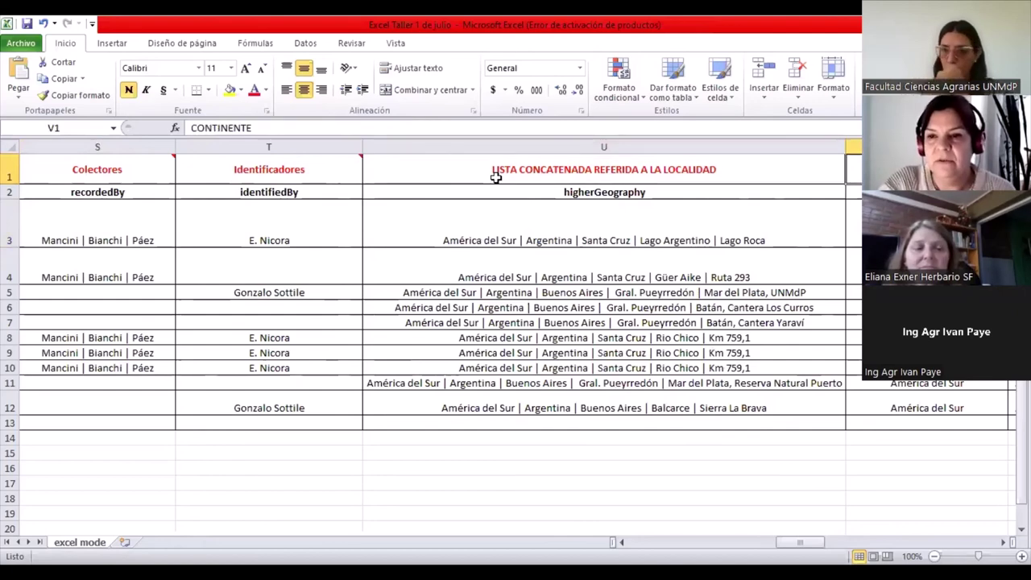
pyautogui.press('Right')
pyautogui.press('Right')
pyautogui.press('Right')
pyautogui.press('Right')
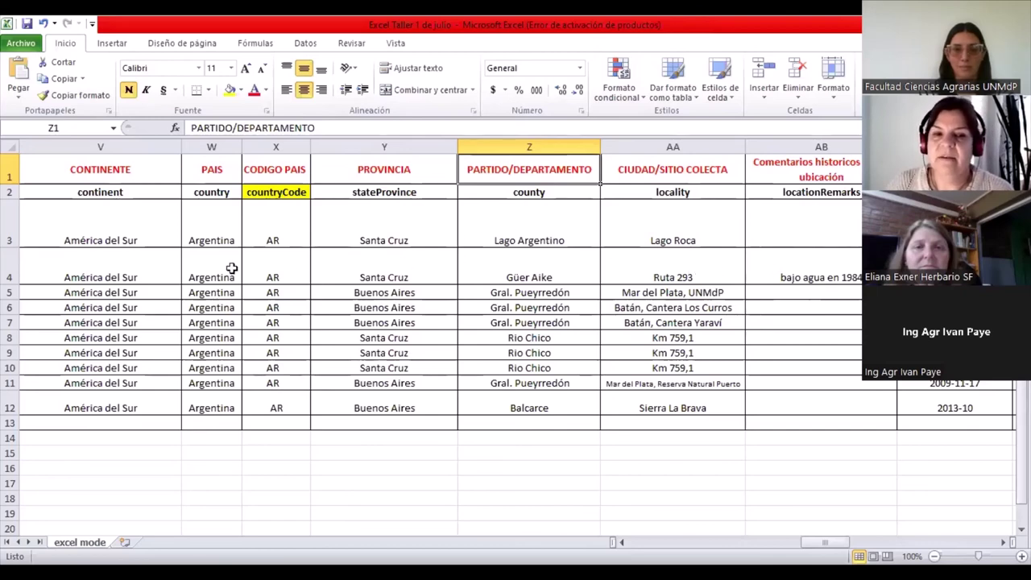
# Examine the sample entries for locationRemarks in row 4, eventDate in row 12 and occurrenceRemarks in row 3
pyautogui.click(790, 274)
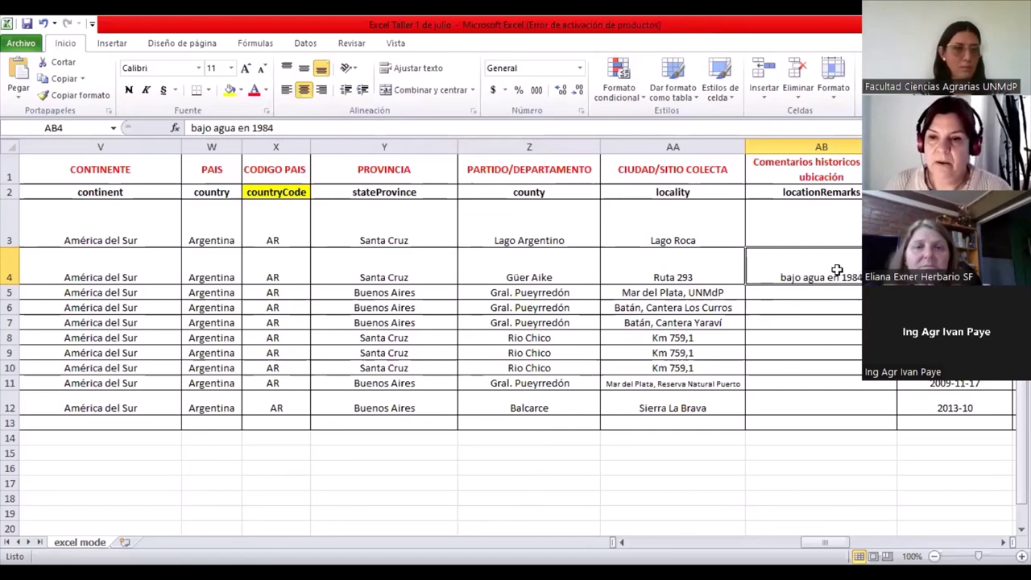
pyautogui.press('Right')
pyautogui.press('Right')
pyautogui.press('Right')
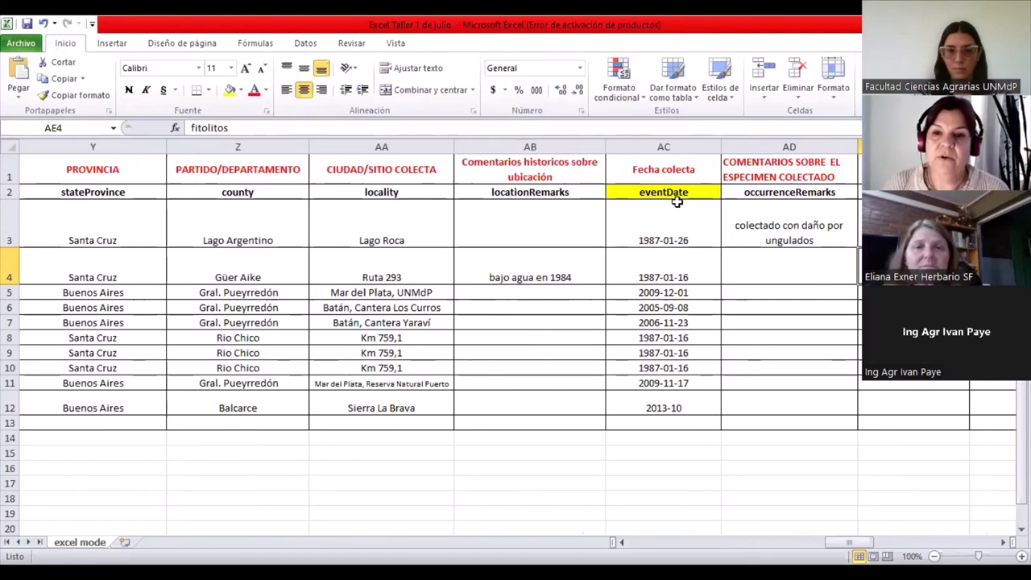
pyautogui.click(682, 408)
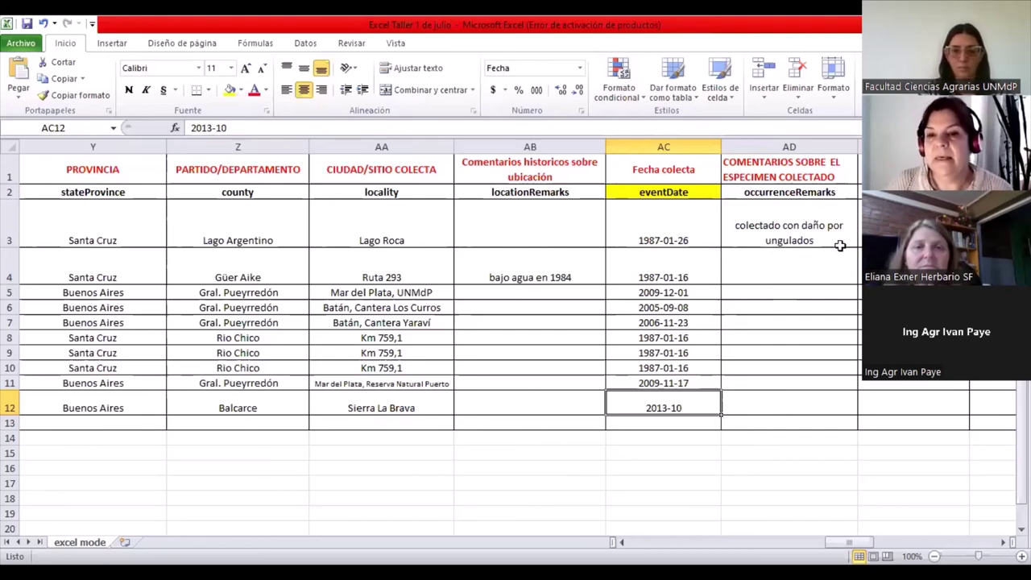
pyautogui.click(808, 231)
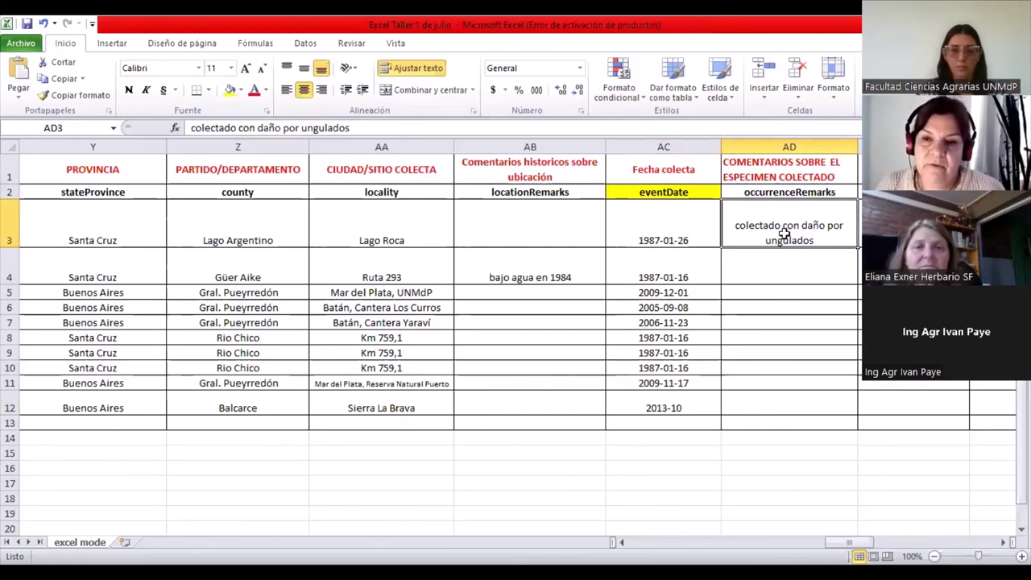
# Examine the preparations entries in rows 4 and 6 and the publication cited under associatedReferences in row 4
pyautogui.press('Right')
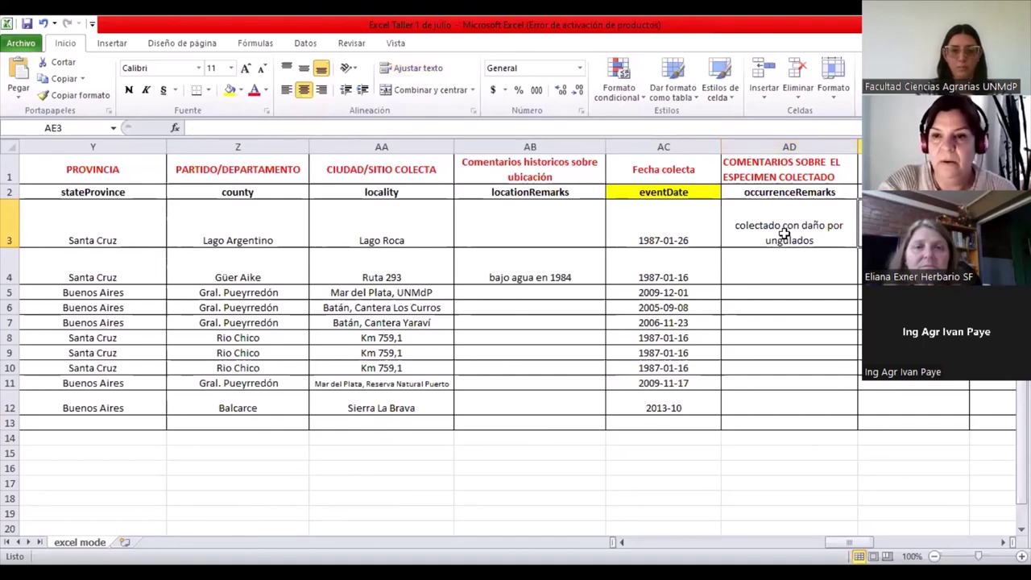
pyautogui.press('Right')
pyautogui.press('Right')
pyautogui.press('Right')
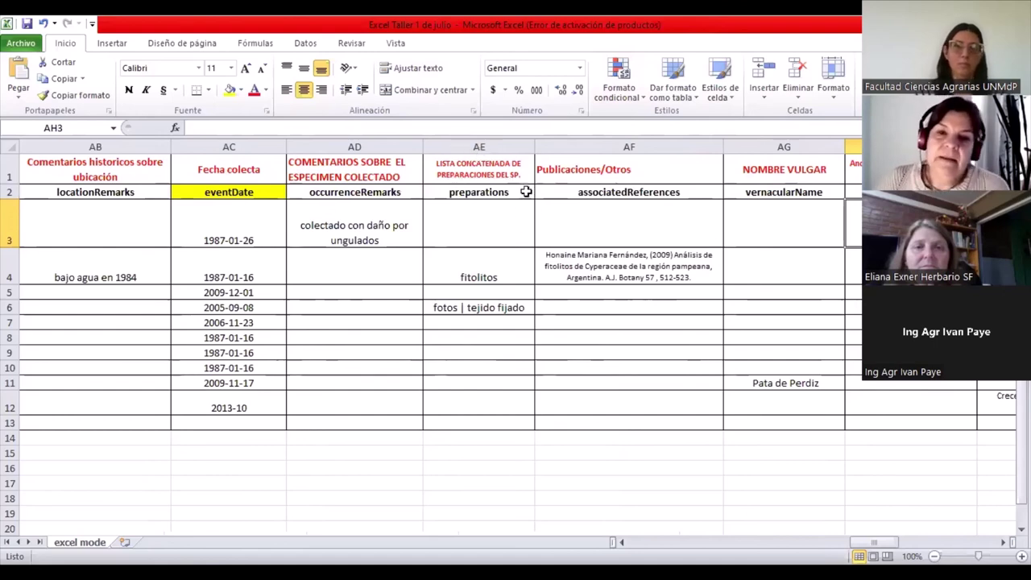
pyautogui.click(488, 275)
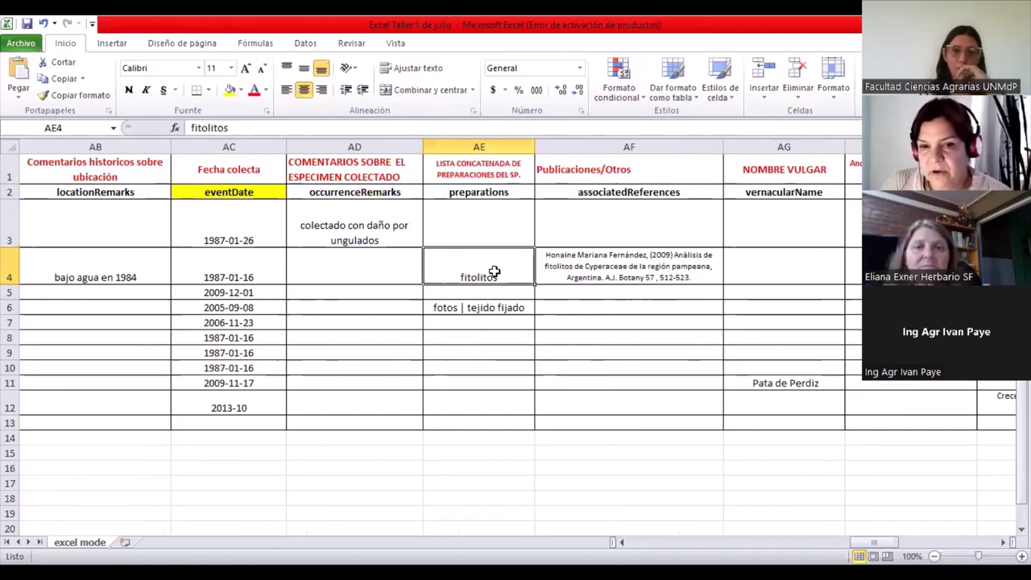
pyautogui.click(453, 307)
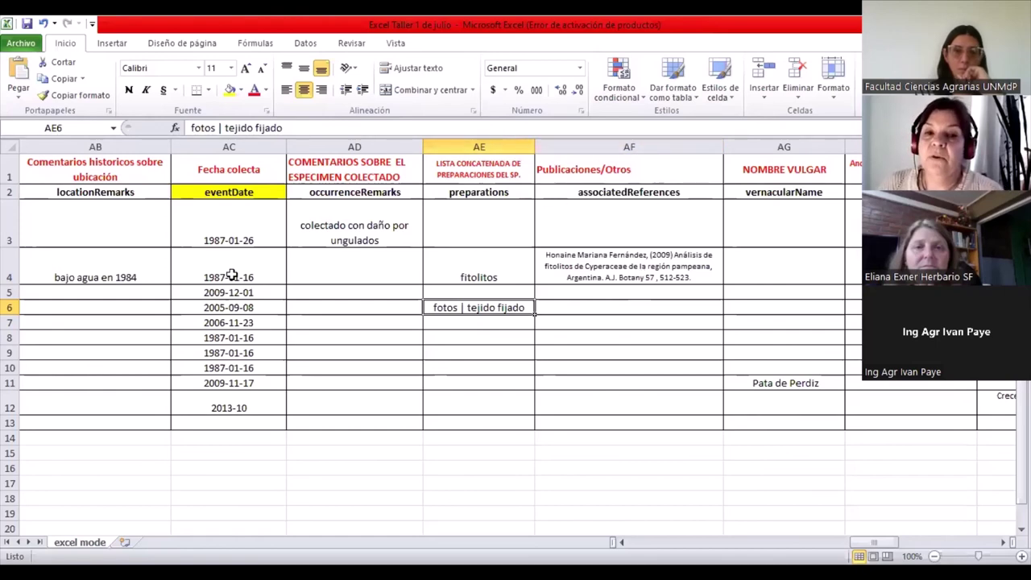
pyautogui.click(617, 267)
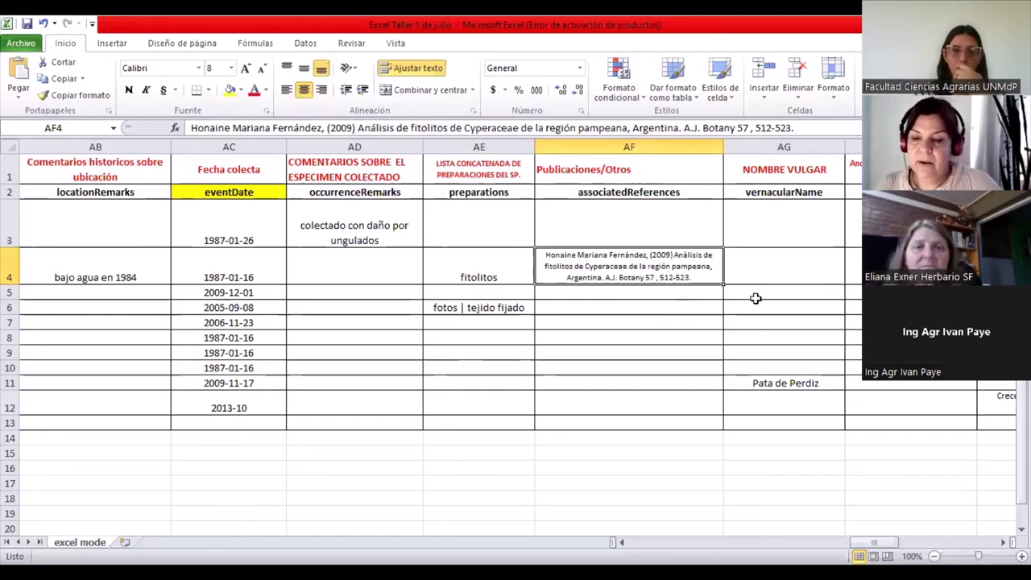
# Review the vernacularName, taxonRemarks and habitat columns along row 4
pyautogui.press('Right')
pyautogui.press('Right')
pyautogui.press('Right')
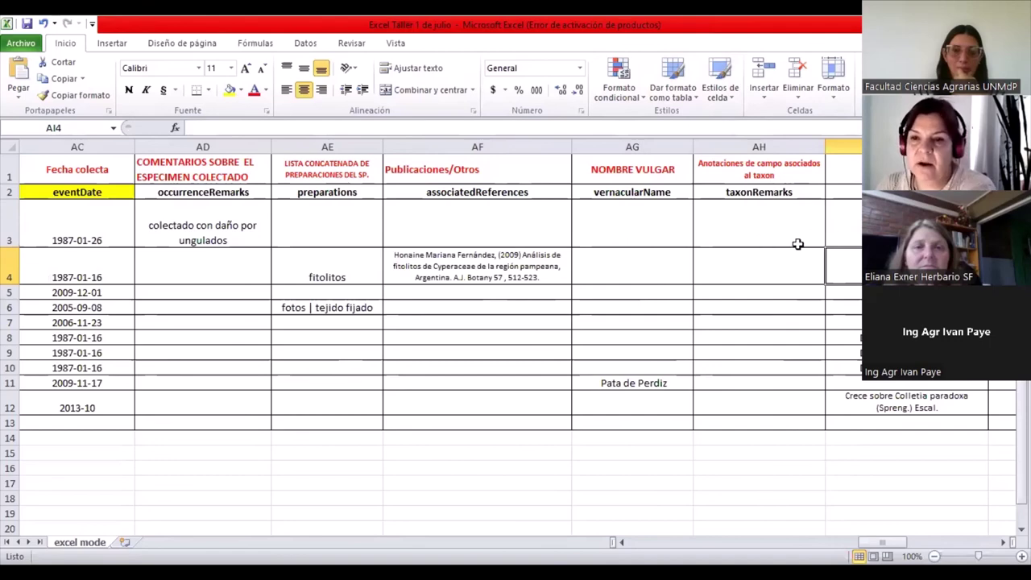
# Review the georeferencing columns from decimalLatitude and decimalLongitude through geodeticDatum, coordinateUncertaintyinmeters and coordinatePrecision to column AO
pyautogui.press('Right')
pyautogui.press('Right')
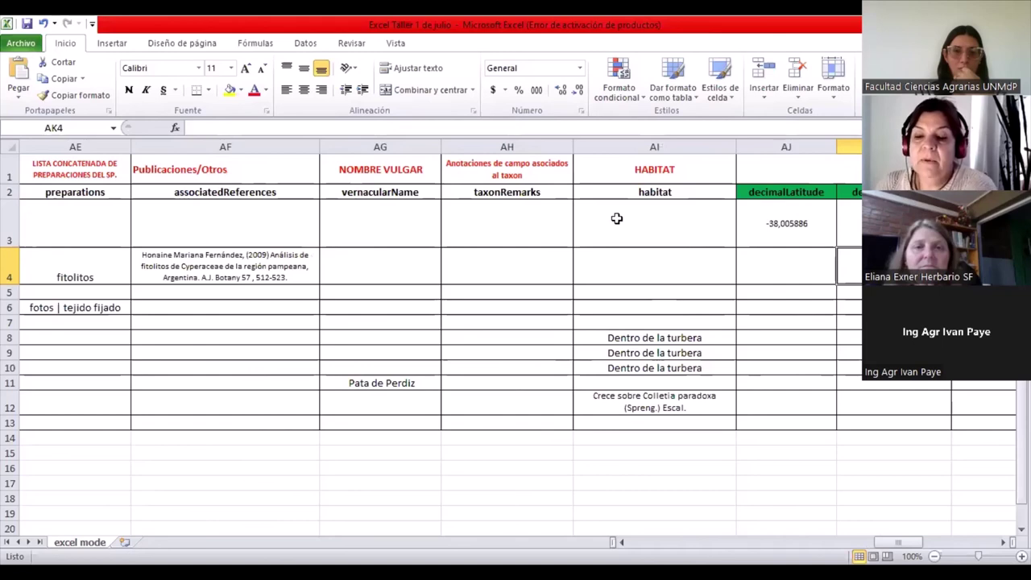
pyautogui.press('Right')
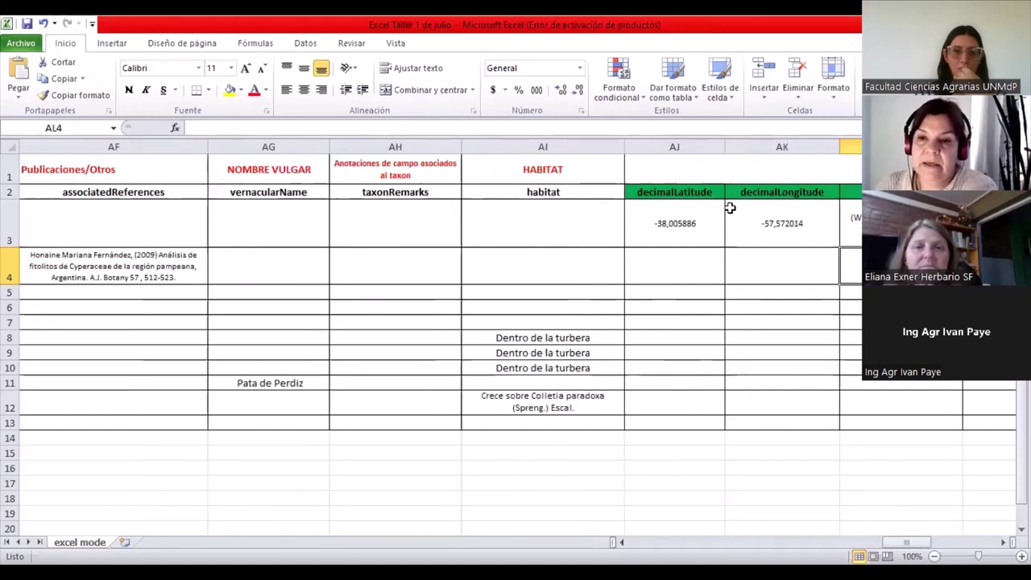
pyautogui.press('Right')
pyautogui.press('Right')
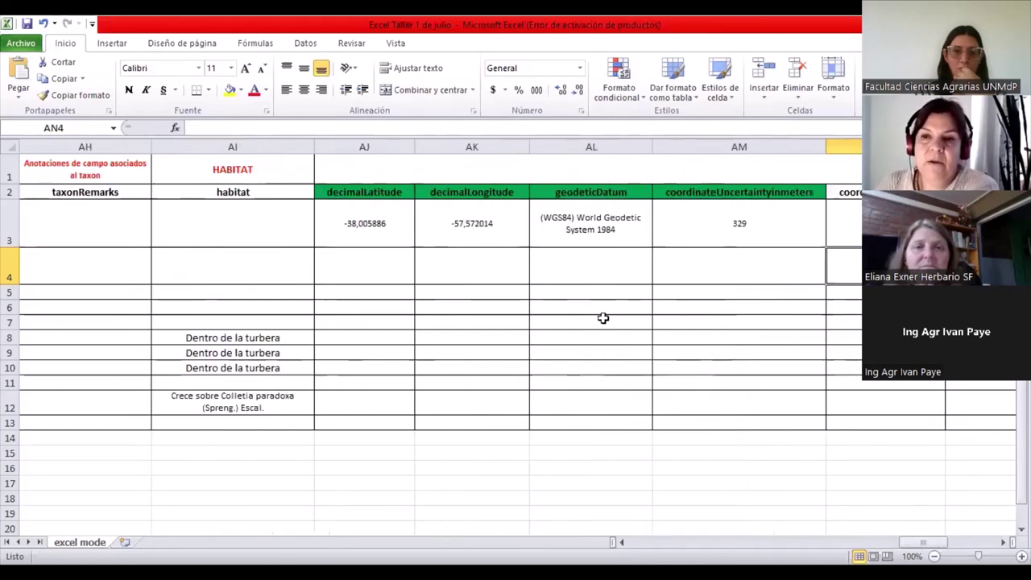
pyautogui.press('Right')
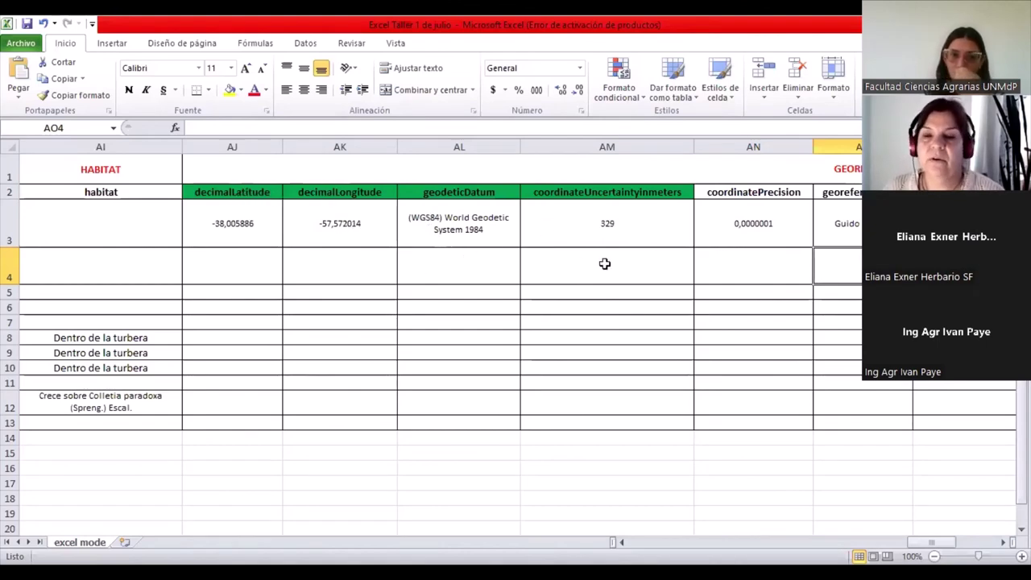
# Review the row 3 georeferencing entries from coordinatePrecision through georeferencedBy, georeferencedDate, georeferenceProtocol and georeferenceSources to georeferenceRemarks
pyautogui.click(782, 231)
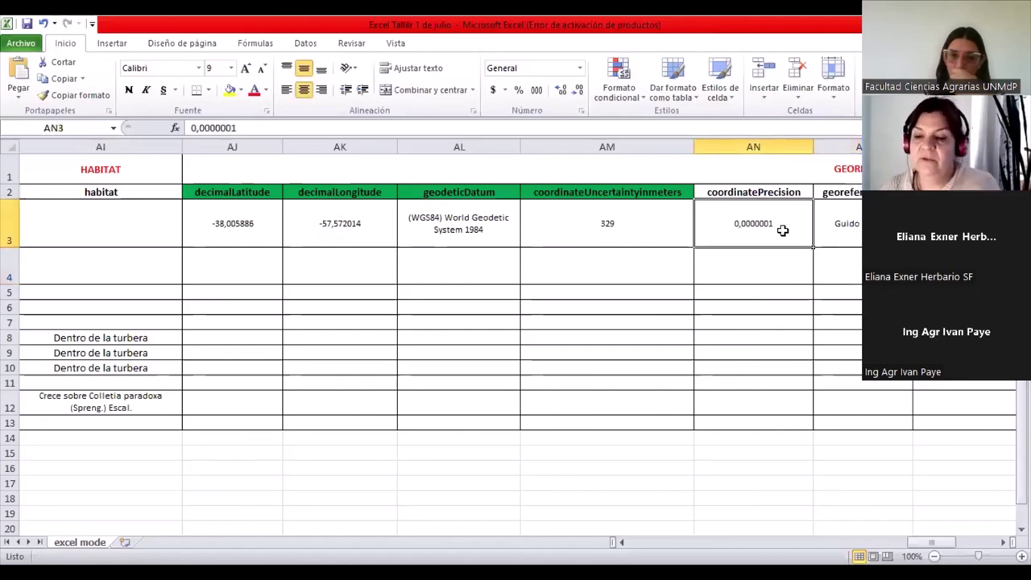
pyautogui.press('Right')
pyautogui.press('Right')
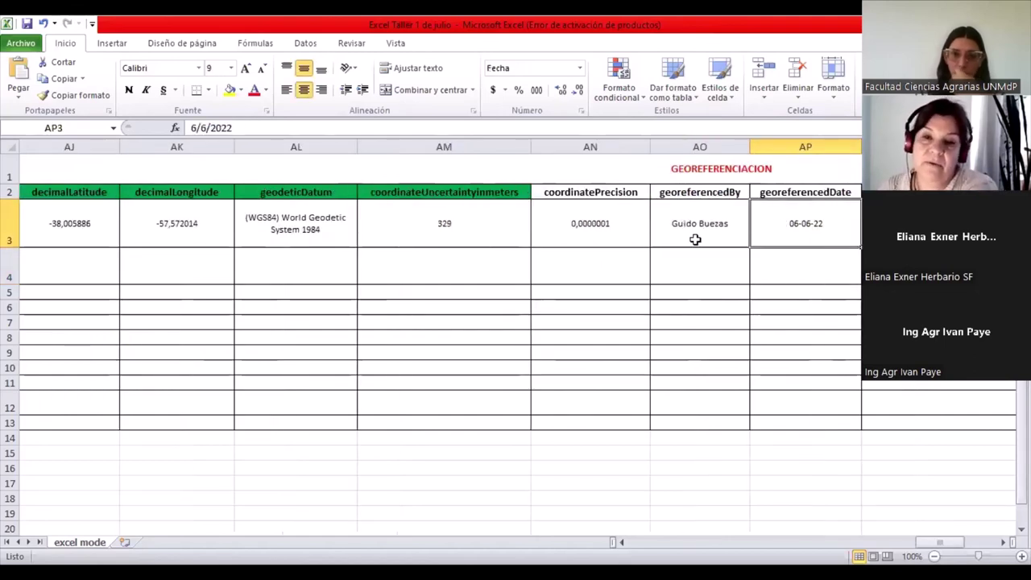
pyautogui.press('Right')
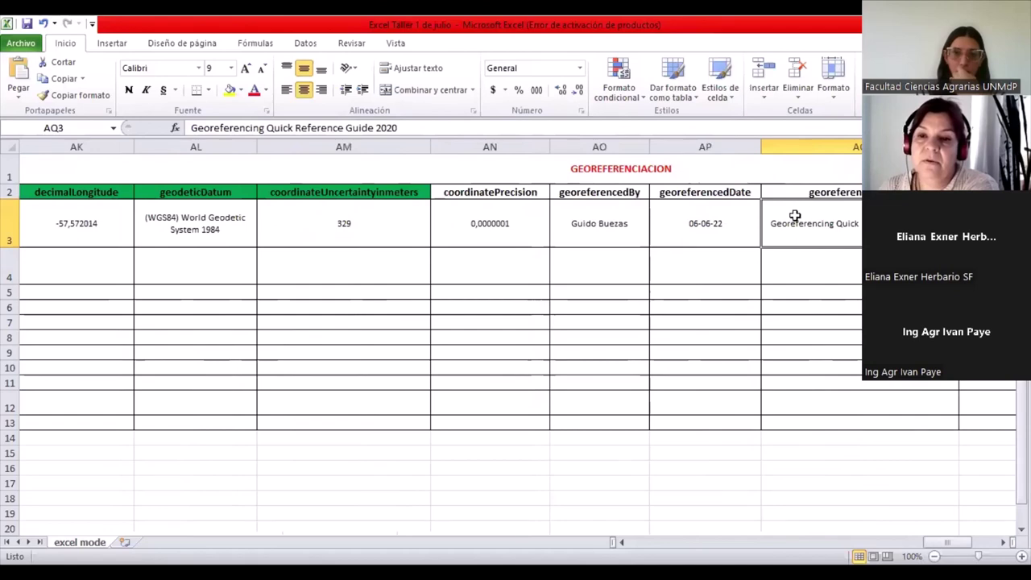
pyautogui.press('Right')
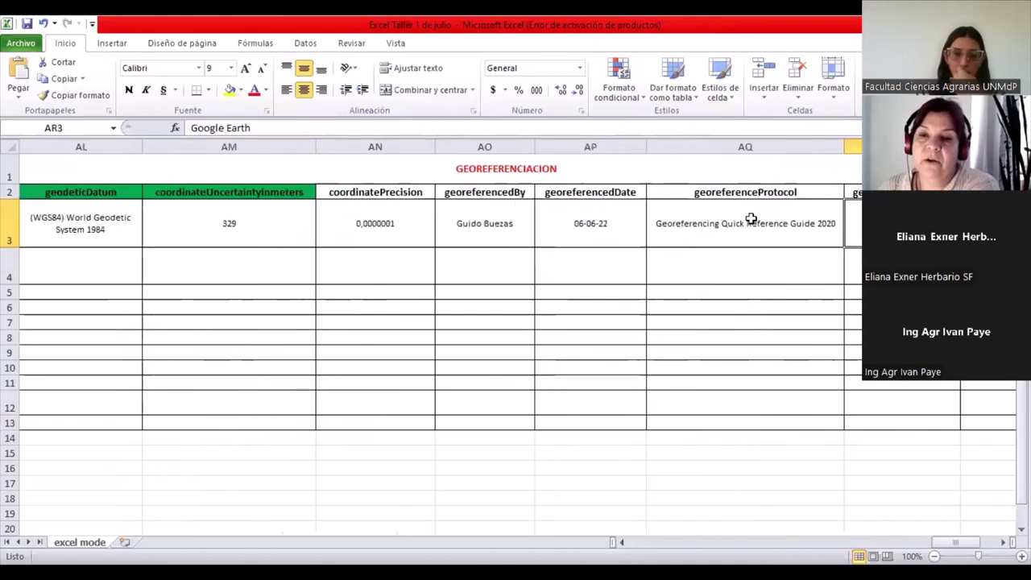
pyautogui.press('Right')
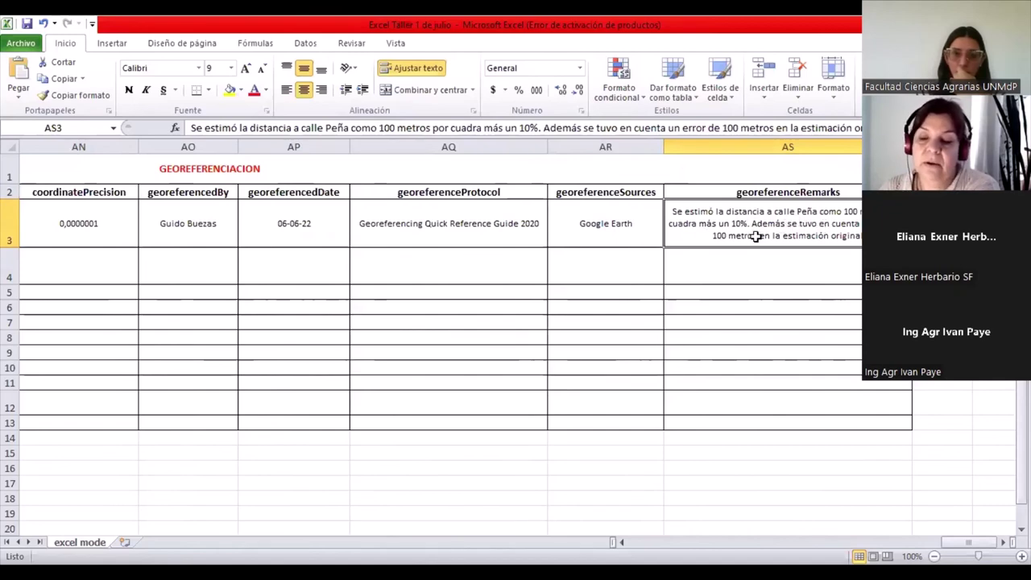
# Go back along row 3 from georeferenceRemarks to the decimalLatitude entry, rechecking the georeferencing columns
pyautogui.press('Left')
pyautogui.press('Left')
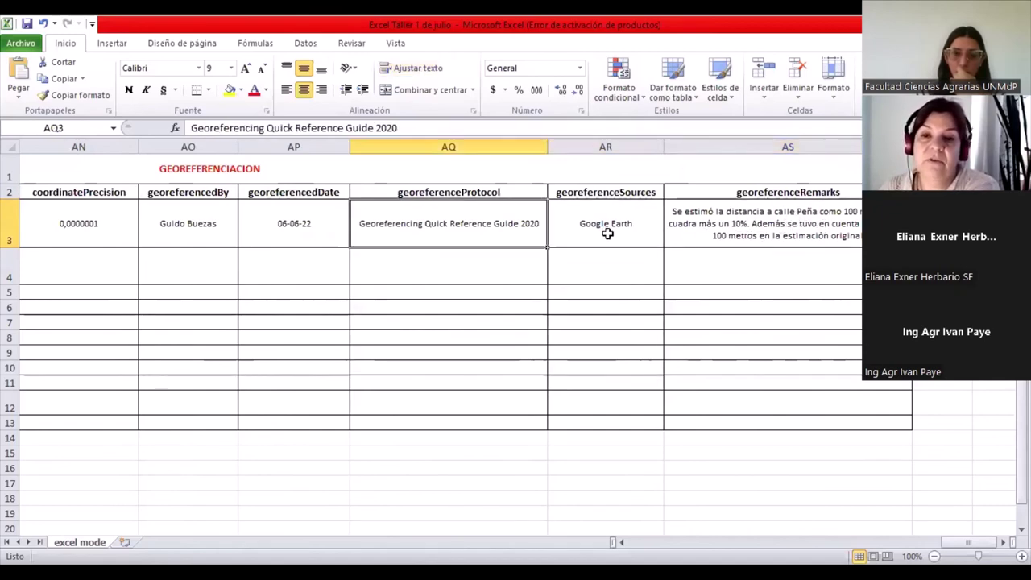
pyautogui.press('Left')
pyautogui.press('Left')
pyautogui.press('Left')
pyautogui.press('Left')
pyautogui.press('Left')
pyautogui.press('Left')
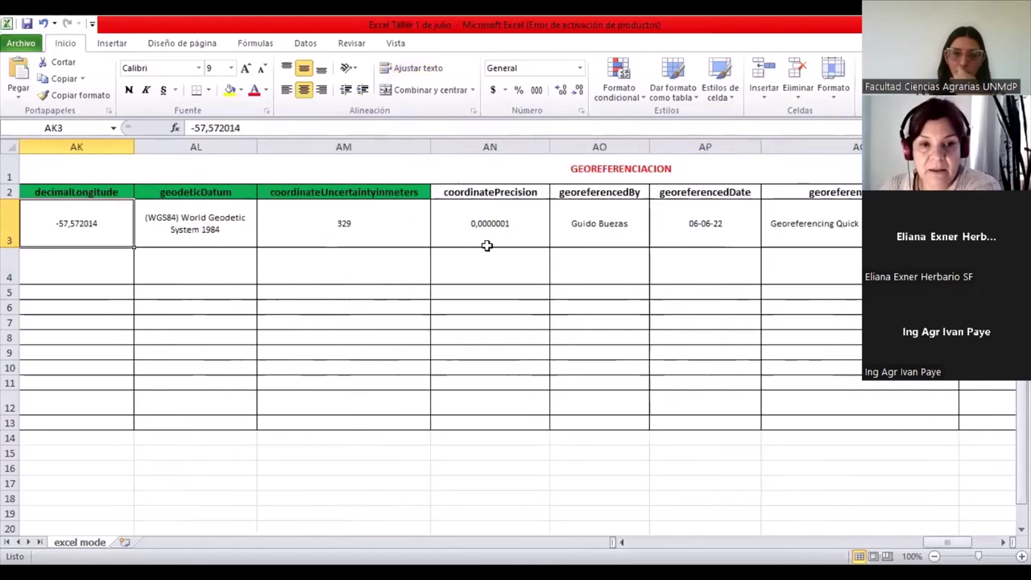
pyautogui.press('Left')
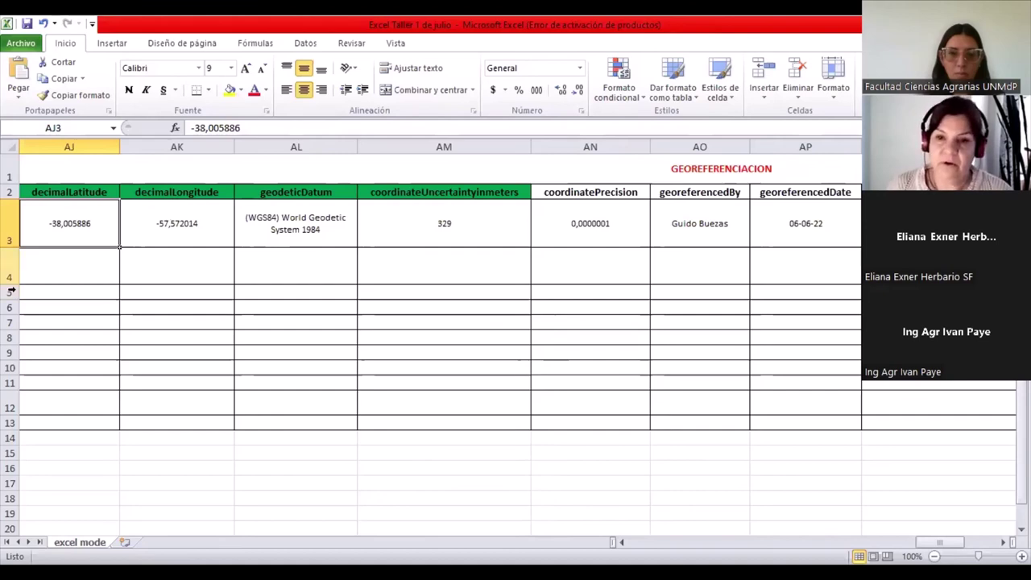
# Examine the row 3 entries for georeferencedBy and georeferencedDate
pyautogui.click(701, 239)
pyautogui.press('Right')
pyautogui.press('Right')
pyautogui.press('Right')
pyautogui.press('Right')
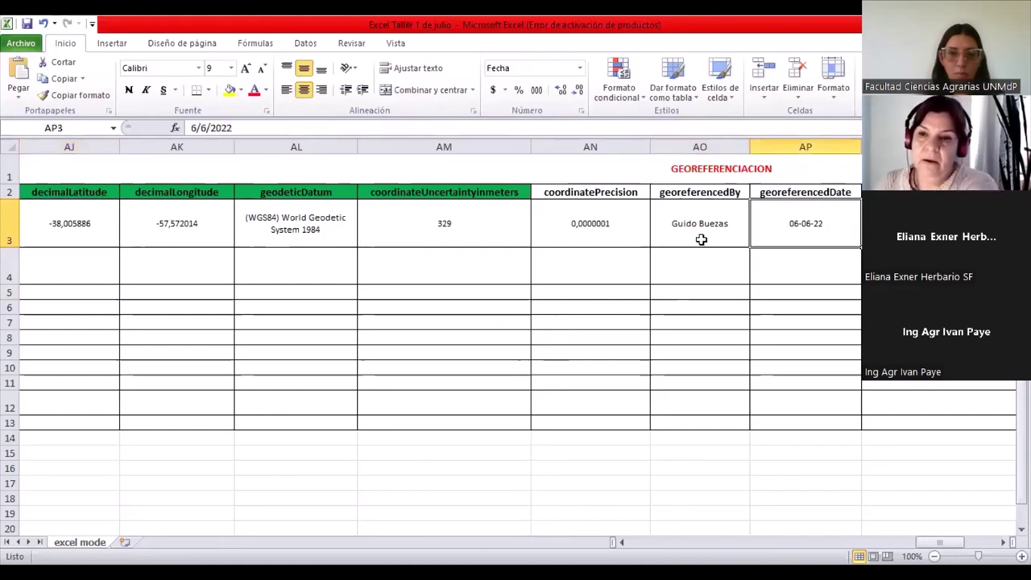